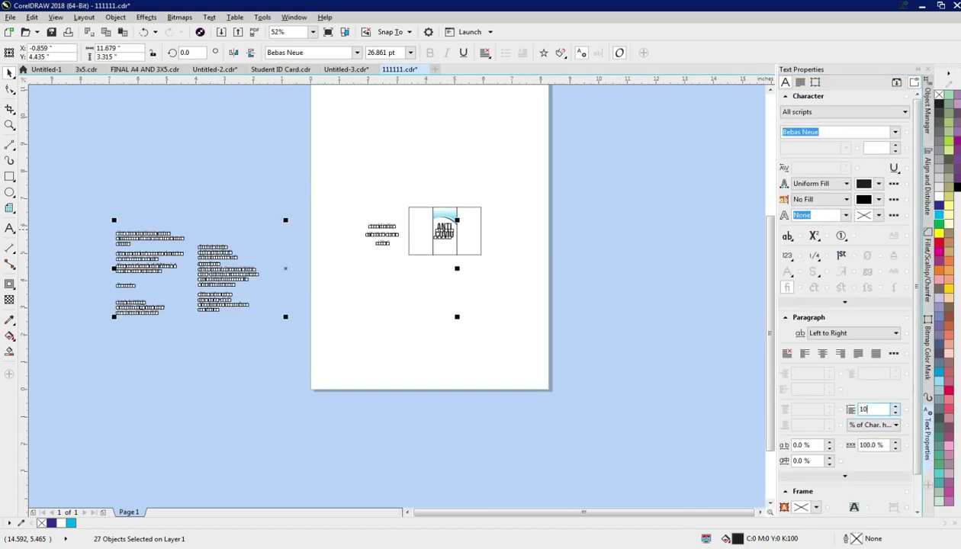
Step: Set the word spacing of the selected text to 100%
click(877, 445)
text(1)
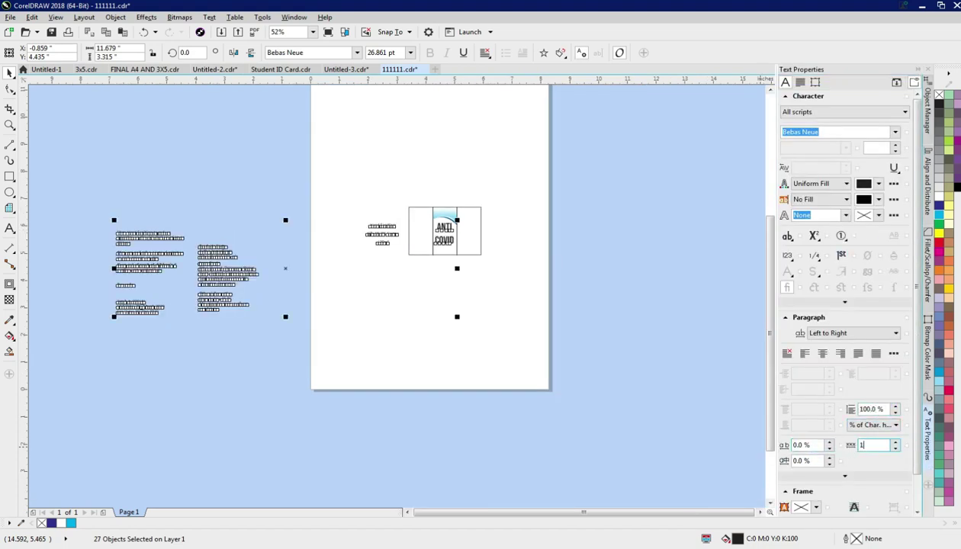
Step: Tighten the line spacing of the ANTI COVID heading and recolour it with the blue sampled from the curved stripe
scroll(453, 224, up, 5)
double_click(323, 299)
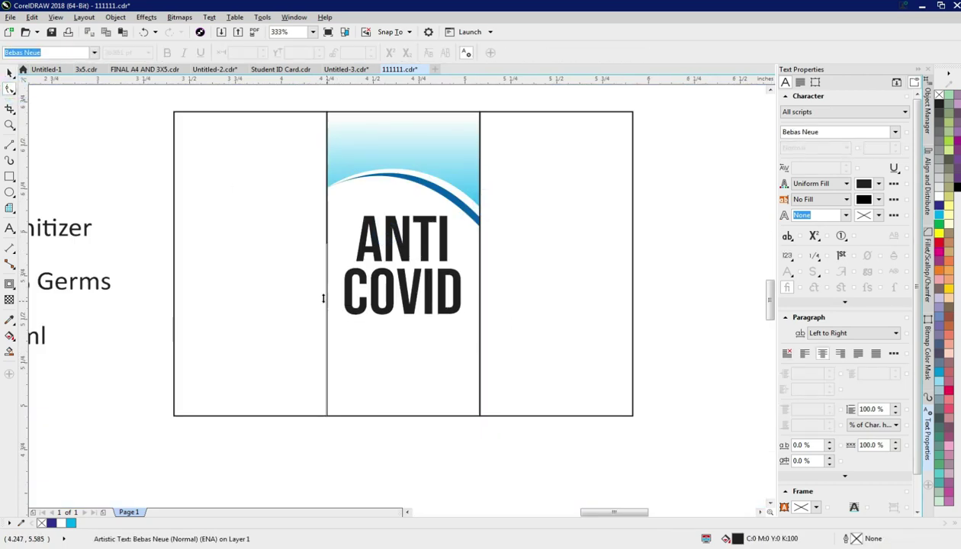
click(516, 298)
click(10, 319)
click(457, 200)
click(358, 305)
scroll(427, 229, up, 3)
scroll(504, 197, down, 5)
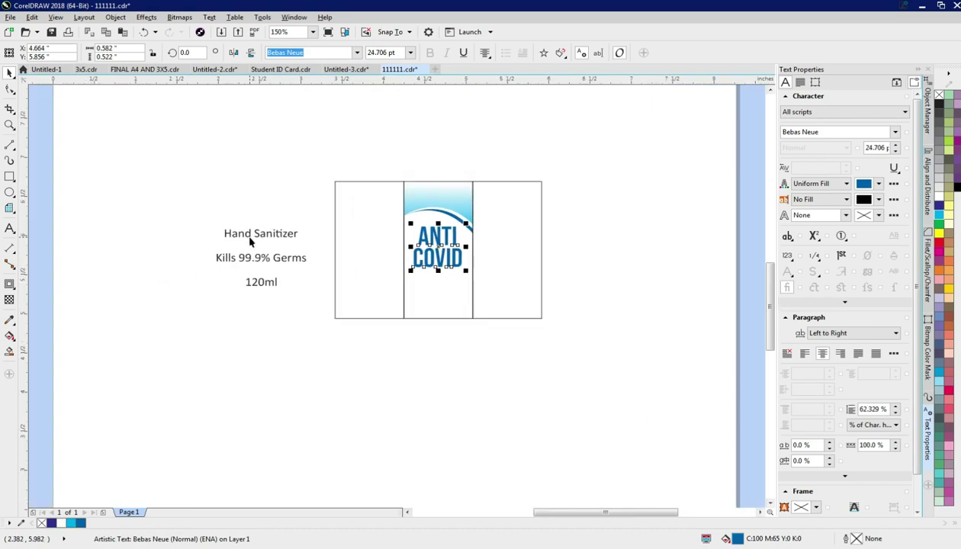
Step: Move the three remaining text lines below the label and add a blue strip about 2.5 × 0.107 in across its lower part
drag(260, 284, 450, 383)
scroll(362, 135, up, 2)
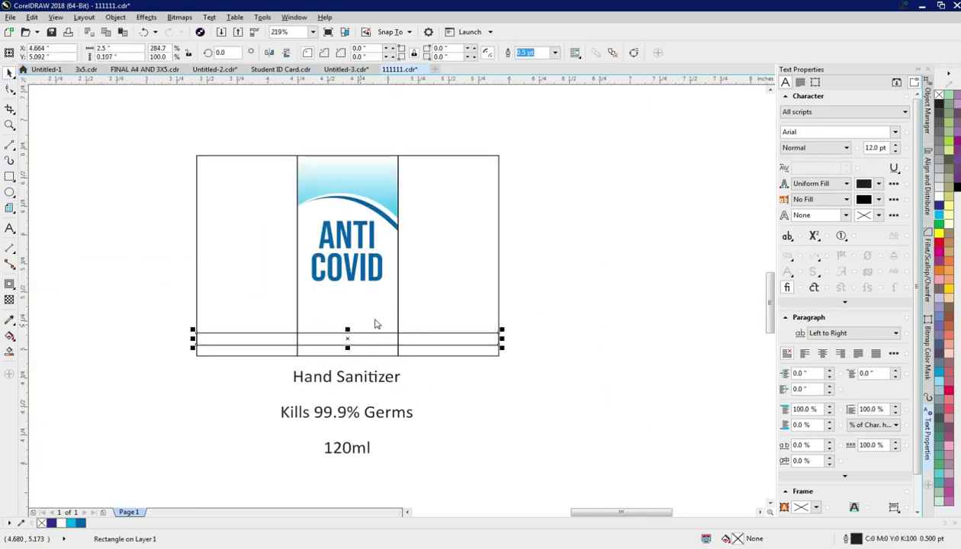
Step: Change the 120ml text to 120-ML in white Bebas Neue at about 8 pt and place it on the blue strip
click(359, 452)
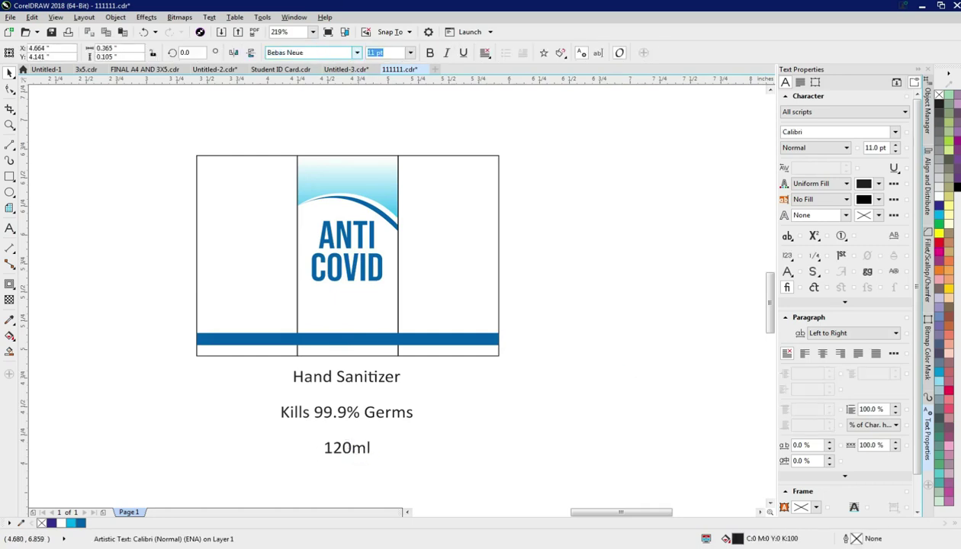
scroll(413, 324, up, 6)
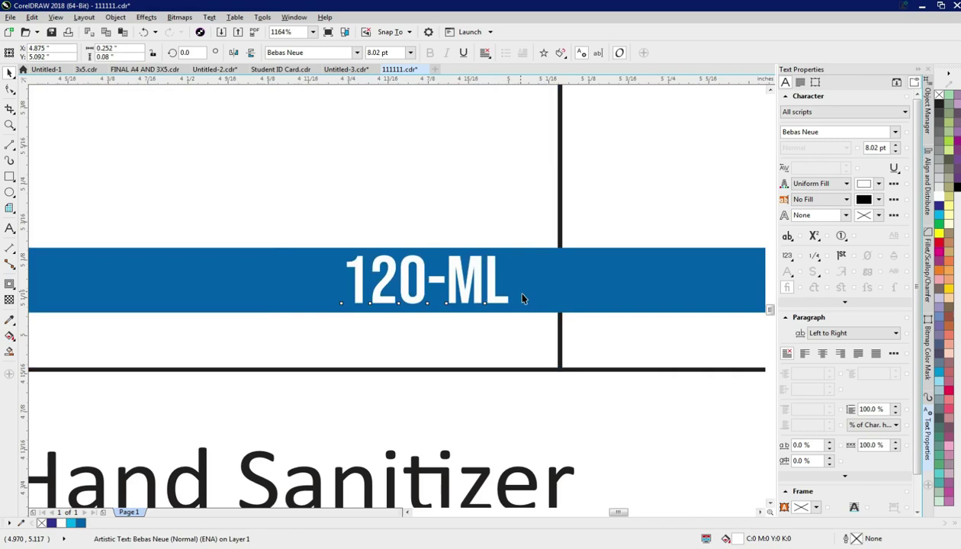
Step: Draw a rectangle beside the label, convert it to curves and bend its long edges into a wavy ribbon
scroll(513, 289, down, 12)
scroll(555, 442, up, 5)
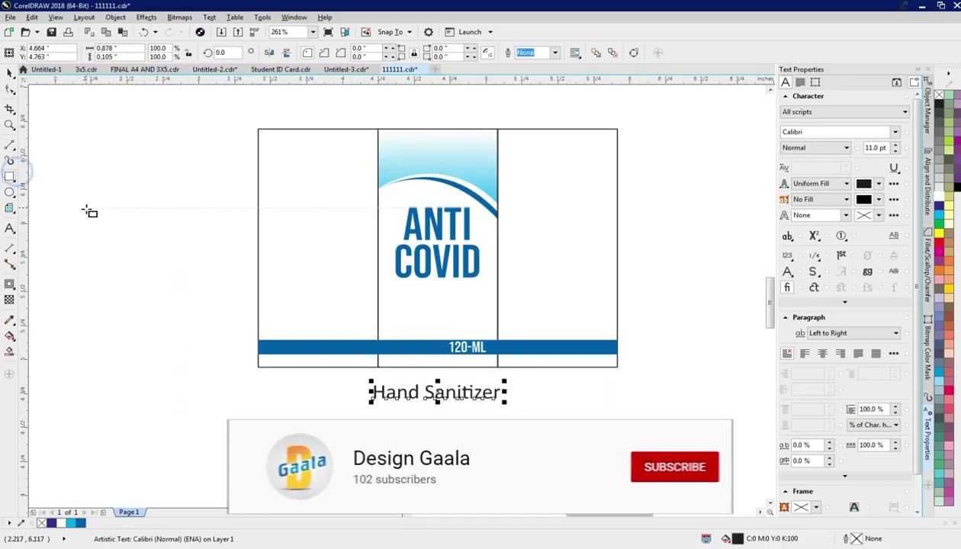
drag(76, 202, 246, 264)
key(ctrl+q)
scroll(165, 180, down, 3)
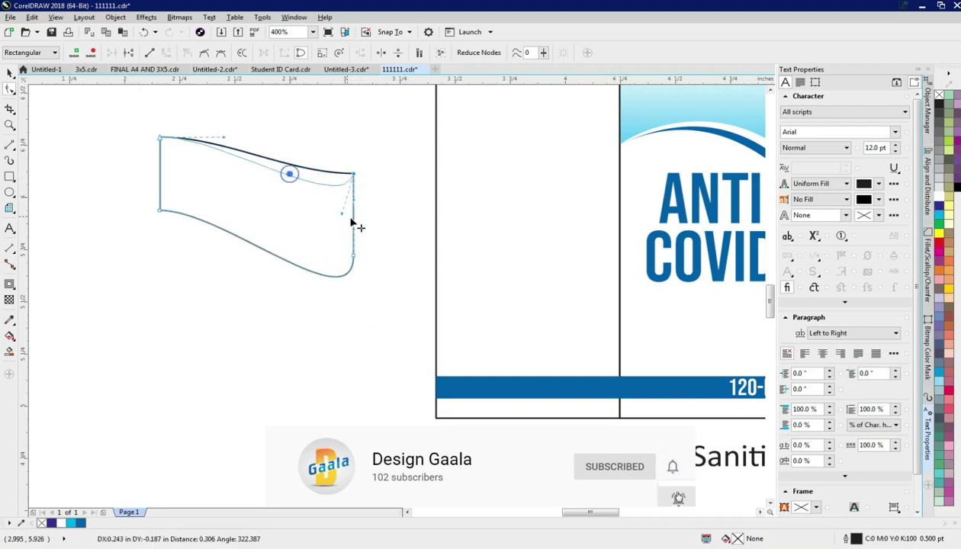
drag(226, 142, 227, 130)
drag(182, 220, 162, 218)
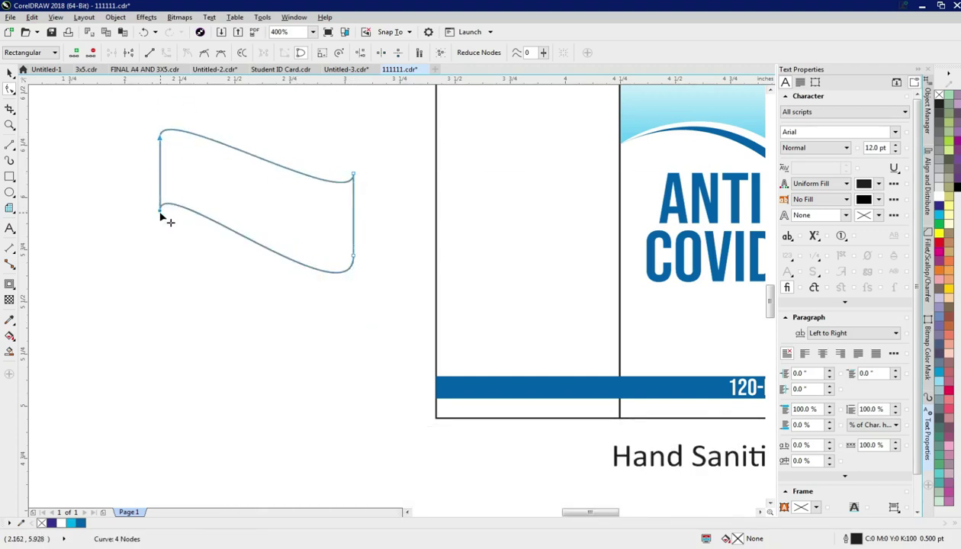
Step: Place the ribbon over the bottom of COVID at about 0.71 × 0.28 in and fill it red with no outline
click(10, 72)
scroll(193, 176, right, 5)
drag(97, 236, 545, 327)
shift+click(590, 267)
scroll(590, 267, up, 2)
key(F5)
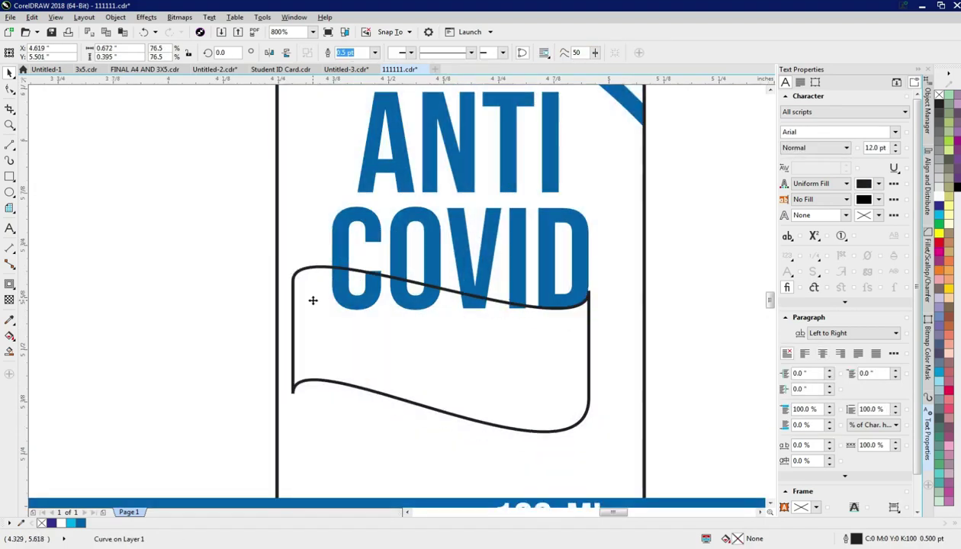
key(F3)
scroll(488, 292, up, 2)
drag(491, 270, 491, 247)
click(939, 244)
alt+click(446, 357)
Step: Skew the red ribbon to flatten its slope, reducing its height to about 0.25 in
click(214, 376)
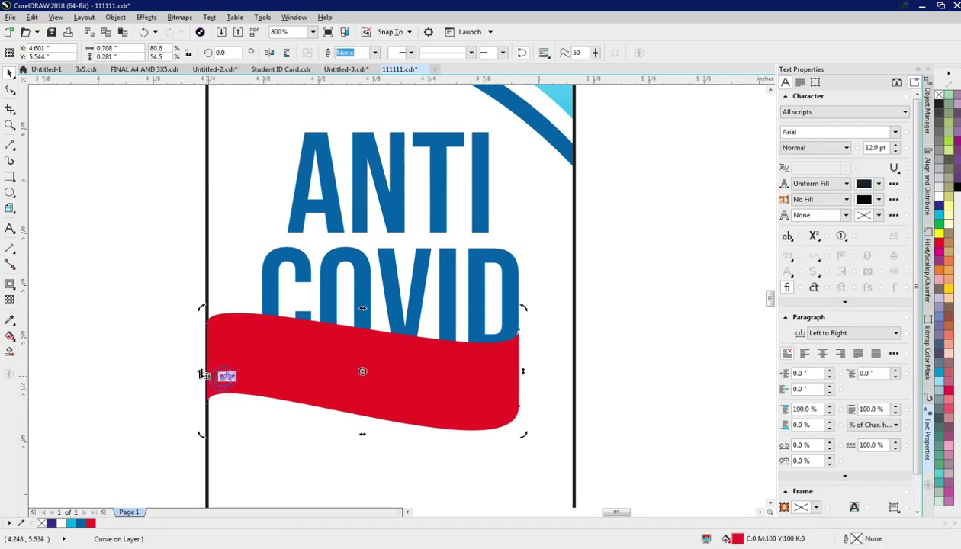
click(200, 386)
scroll(507, 335, up, 1)
scroll(495, 380, down, 1)
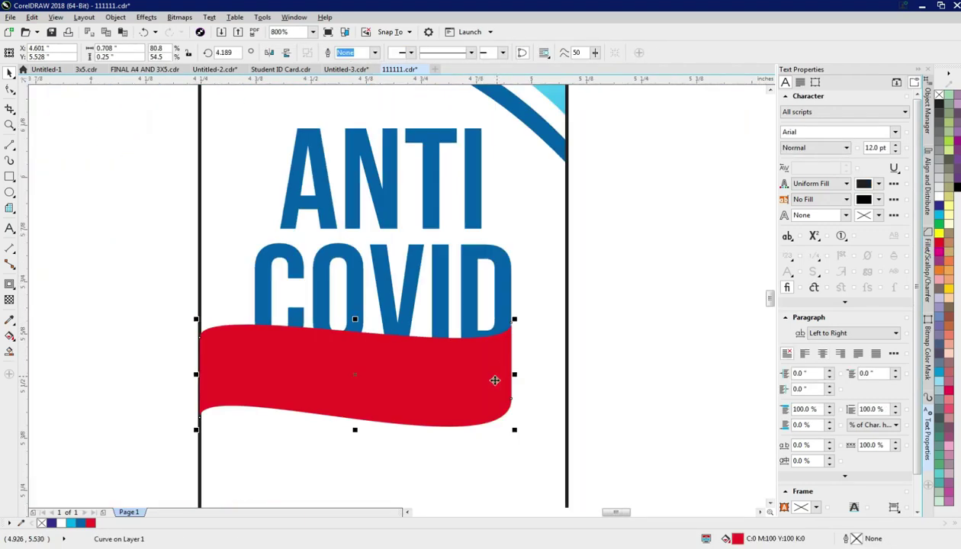
Step: Change the Hand Sanitizer text to uppercase and set it in Bebas Neue
scroll(505, 405, down, 2)
scroll(488, 381, down, 1)
click(479, 370)
key(shift+F3)
click(366, 273)
click(380, 309)
alt+click(459, 257)
key(Return)
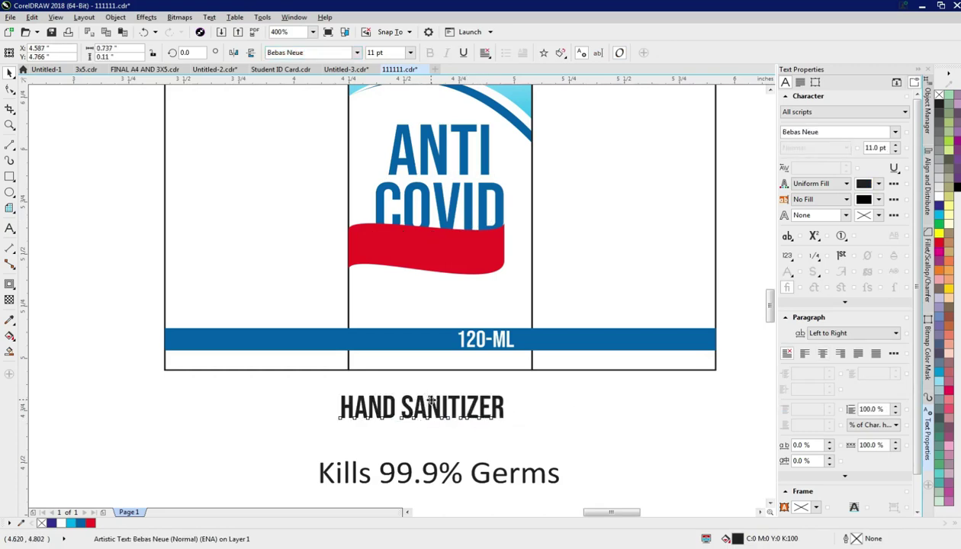
Step: Put the HAND SANITIZER text in white on the red ribbon and move both below the label
drag(456, 408, 426, 252)
scroll(425, 252, up, 1)
scroll(489, 425, down, 3)
drag(440, 208, 489, 425)
scroll(489, 425, up, 2)
key(Escape)
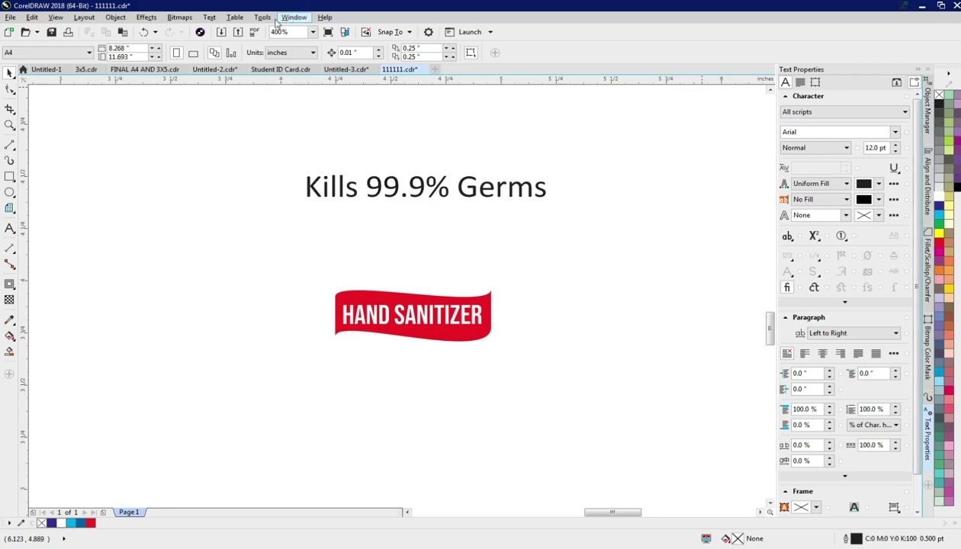
Step: Open the Envelope settings and move the HAND SANITIZER text off the ribbon to just above it
click(234, 16)
mouse_move(330, 165)
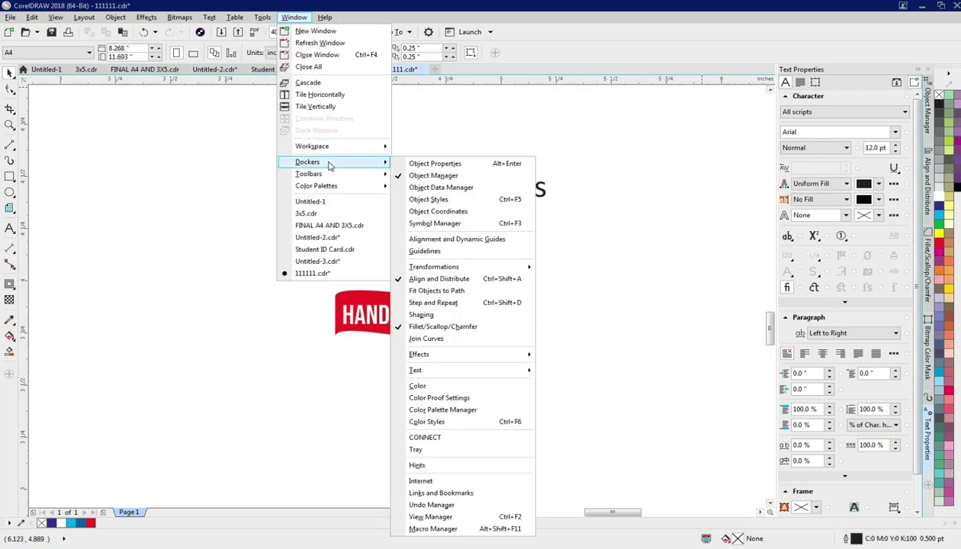
click(566, 416)
drag(545, 257, 298, 391)
scroll(436, 344, up, 2)
scroll(298, 254, down, 2)
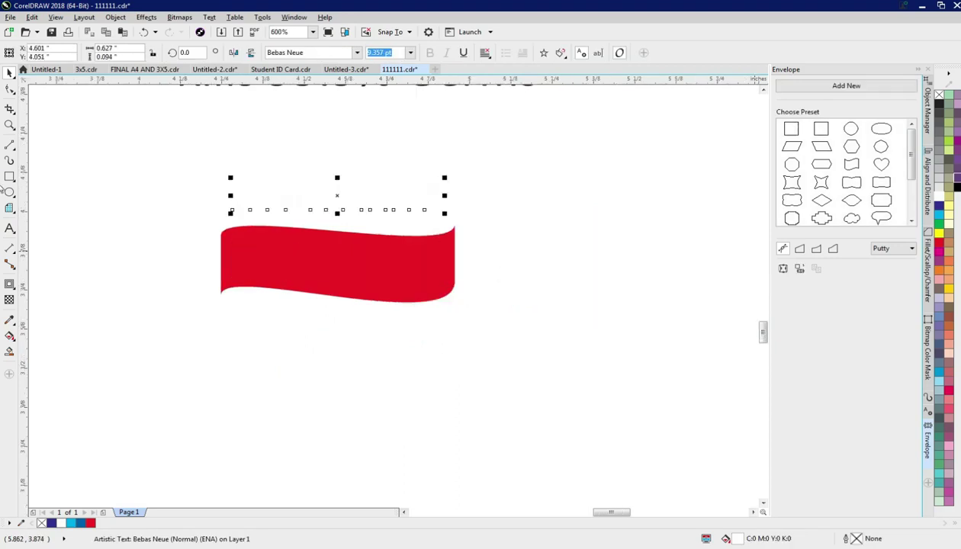
Step: Add a one-step inside contour with a 0.035 in offset to the red ribbon
click(354, 257)
scroll(338, 263, up, 2)
drag(336, 197, 325, 245)
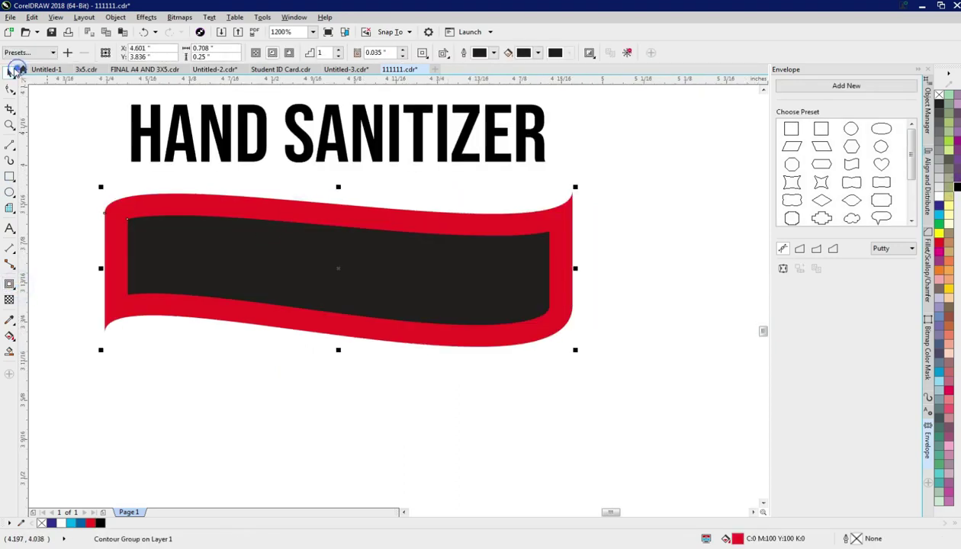
Step: Warp the HAND SANITIZER text with an envelope created from the ribbon's inner contour, and delete the contour
click(332, 166)
click(799, 268)
click(558, 266)
key(Delete)
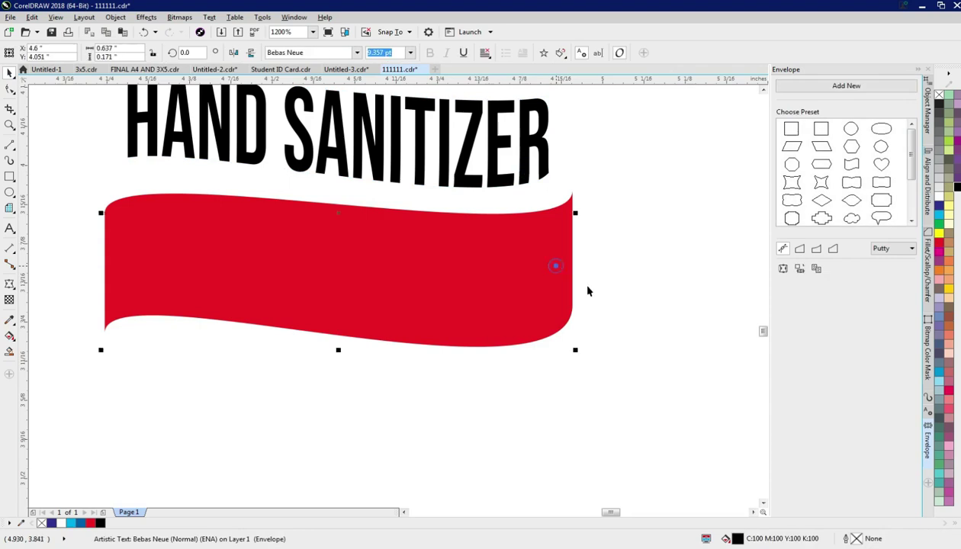
Step: Place the warped HAND SANITIZER text in white on the ribbon and move both back under COVID on the label
scroll(292, 293, down, 2)
drag(617, 382, 292, 294)
scroll(292, 294, down, 2)
drag(457, 450, 457, 273)
drag(533, 321, 339, 261)
drag(488, 279, 479, 263)
Step: Give the red ribbon a Multiply drop shadow with opacity 70 and feathering 3
scroll(478, 263, up, 3)
scroll(477, 302, down, 3)
scroll(494, 428, up, 2)
click(352, 210)
scroll(443, 325, up, 1)
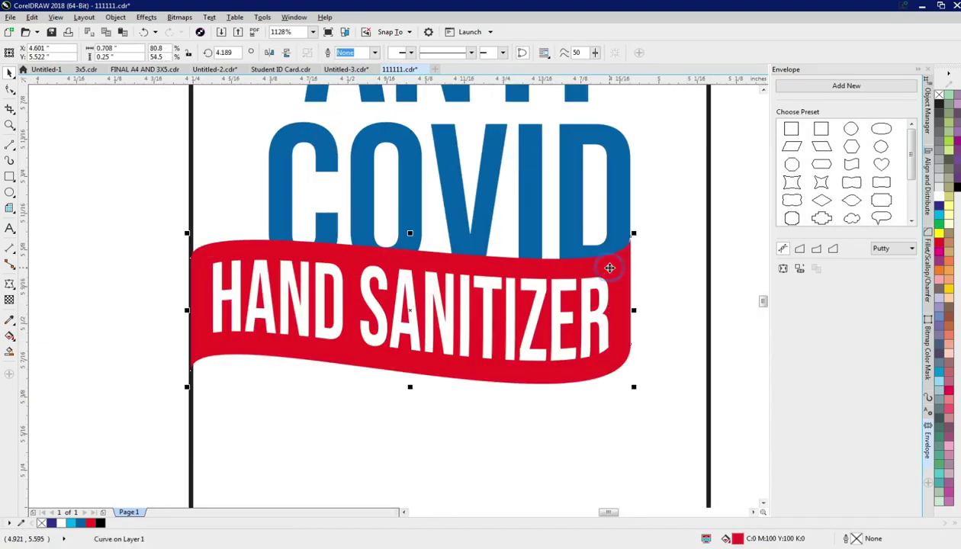
drag(419, 273, 630, 310)
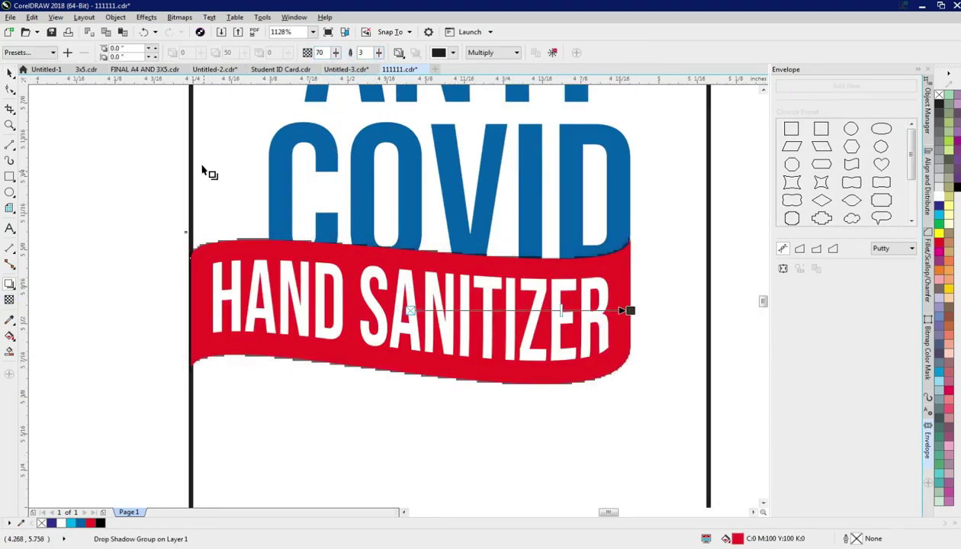
Step: Give the ANTI COVID heading a 1 pt white outline
scroll(203, 171, down, 3)
click(493, 214)
scroll(493, 215, up, 2)
right_click(945, 202)
key(F12)
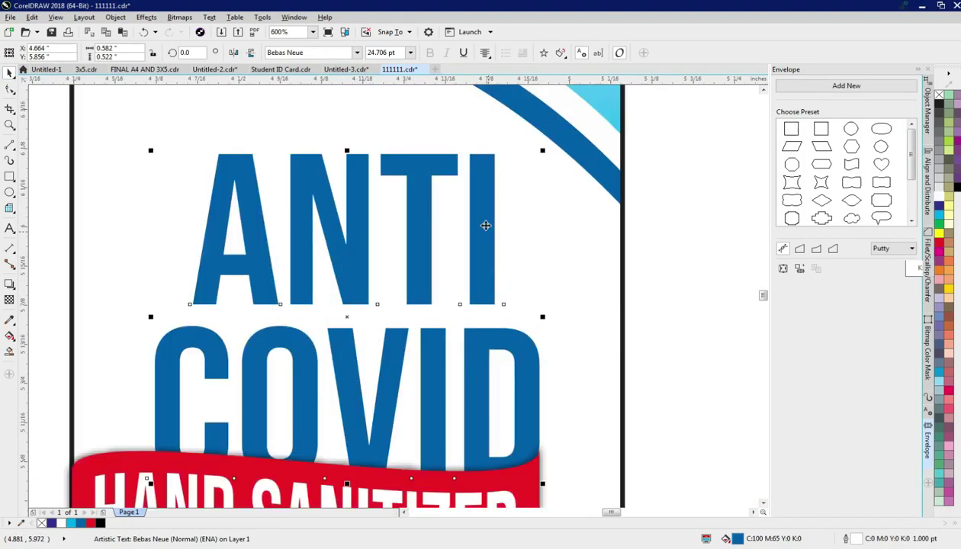
scroll(533, 413, down, 4)
click(480, 367)
Step: Move the Kills 99.9% Germs text above the label and set it in Trajan Pro
scroll(447, 392, down, 3)
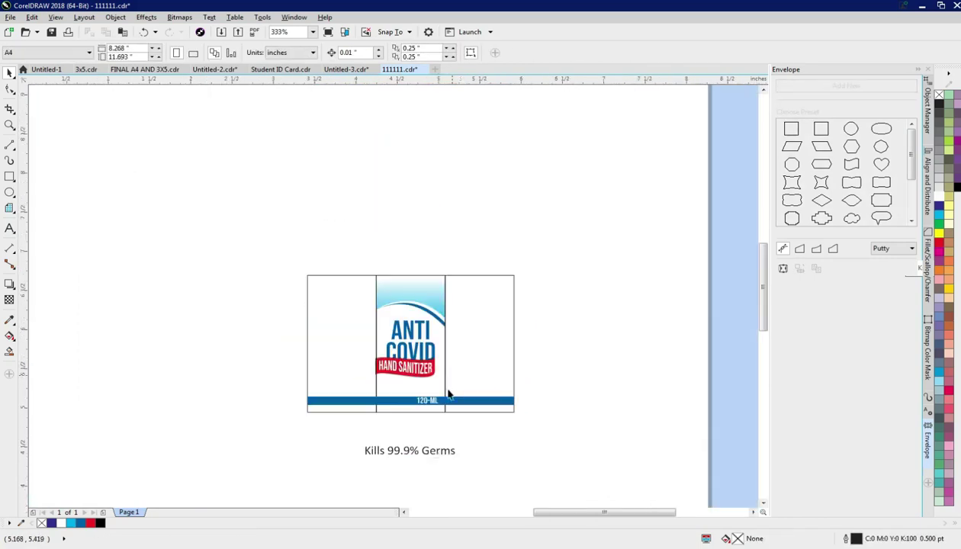
drag(412, 451, 412, 257)
scroll(349, 337, up, 3)
click(317, 53)
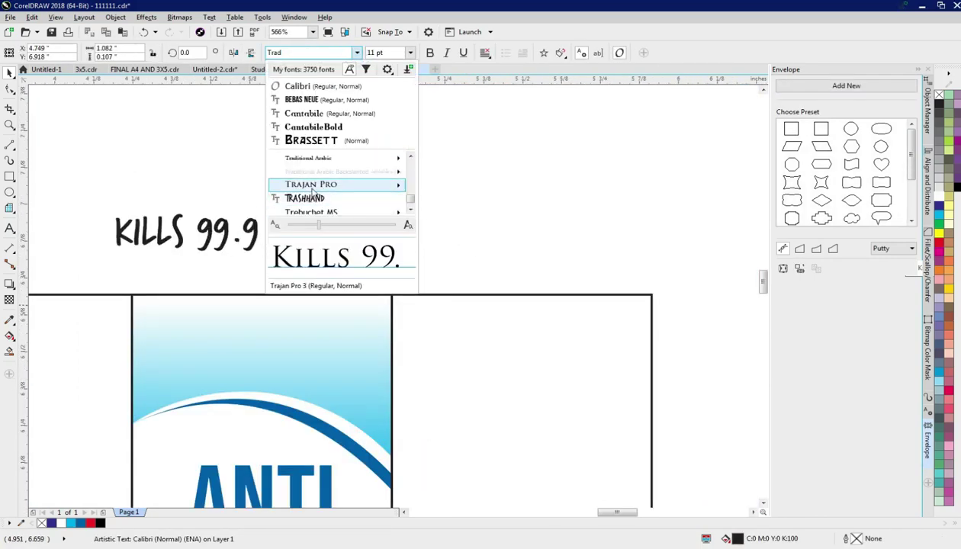
click(313, 191)
Step: Break the Kills 99.9% Germs text into three centred lines, one word per line
double_click(262, 167)
key(Return)
key(ctrl+Right)
key(Return)
key(ctrl+e)
key(Escape)
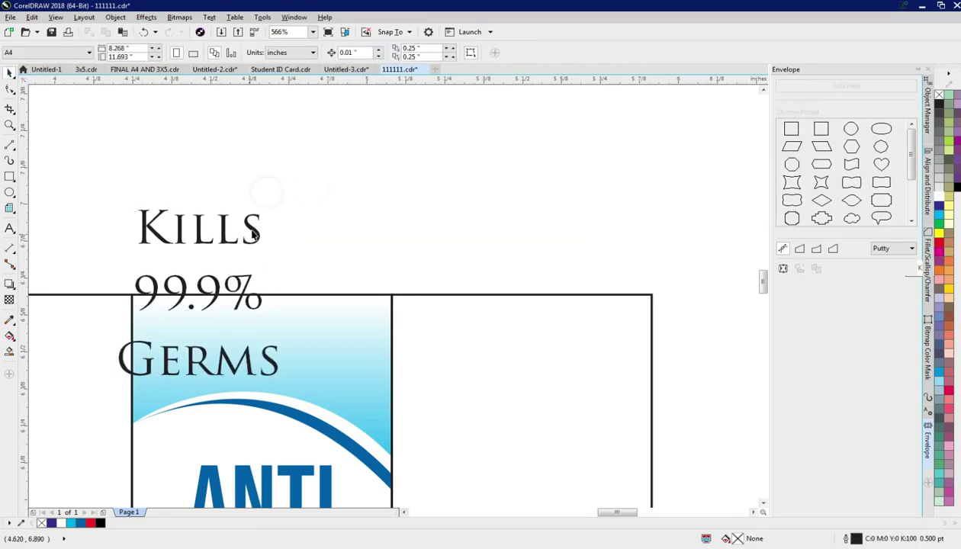
Step: Draw a small upright rectangle hanging from the centre panel's top edge and notch its lower edge into a bookmark shape
scroll(254, 234, down, 3)
key(F6)
mouse_move(315, 180)
mouse_down()
mouse_move(375, 299)
mouse_move(387, 299)
mouse_move(347, 269)
mouse_up()
key(F10)
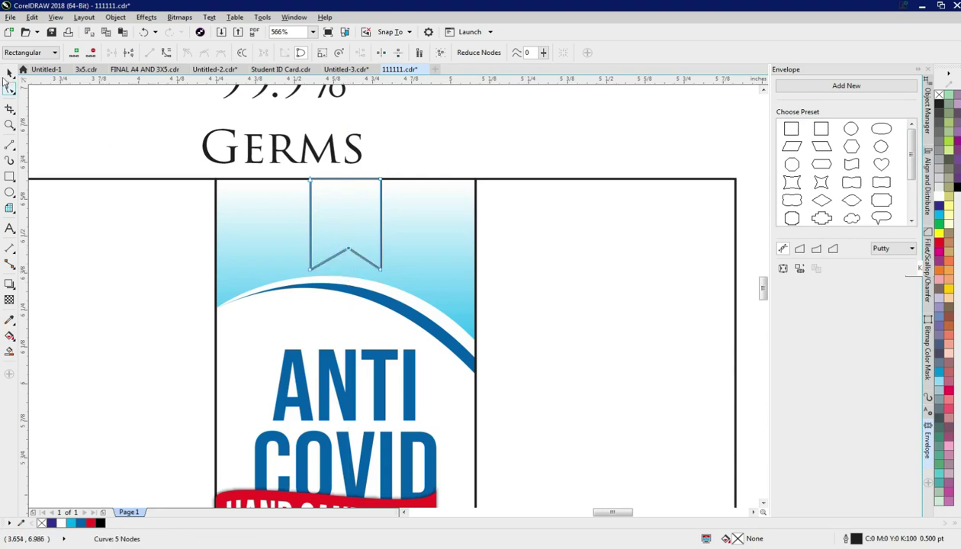
Step: Fill the bookmark shape with a vertical gradient from red to dark red and remove its outline
scroll(345, 229, up, 3)
click(938, 240)
scroll(229, 251, down, 1)
click(9, 335)
drag(225, 182, 225, 403)
Step: Make the Kills 99.9% Germs text bold and white, and scale it down onto the red bookmark shape
scroll(298, 229, down, 2)
click(298, 229)
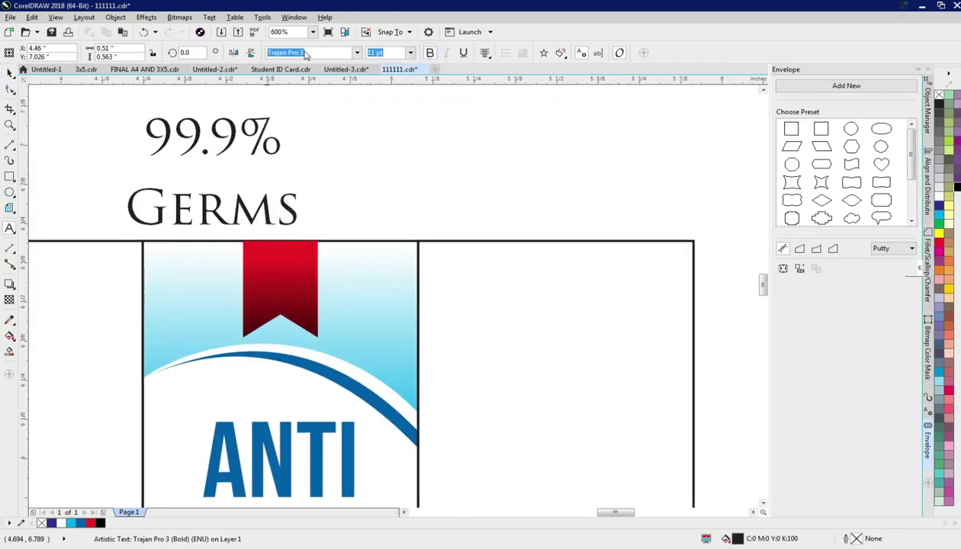
scroll(275, 143, down, 2)
drag(248, 193, 268, 268)
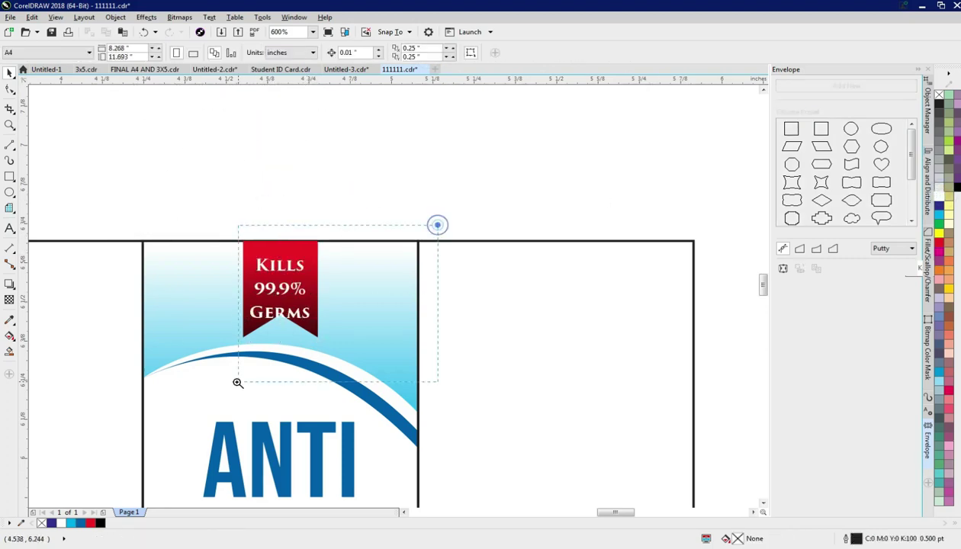
Step: Tighten the line spacing of the Kills 99.9% Germs text and reposition it within the bookmark shape
scroll(270, 360, up, 3)
click(10, 89)
drag(157, 349, 155, 289)
key(space)
drag(325, 156, 317, 233)
scroll(317, 233, down, 4)
Step: Edit the centre panel's PowerClip contents and add a flipped copy of the gradient and curved stripes at its bottom
key(Escape)
scroll(444, 378, down, 1)
scroll(535, 298, up, 1)
double_click(457, 204)
click(458, 335)
drag(458, 335, 476, 388)
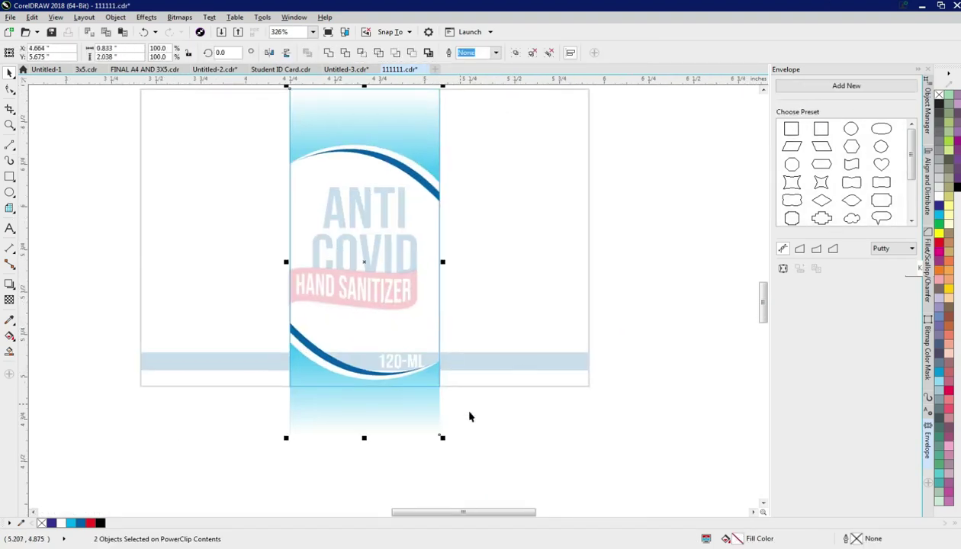
Step: Add a Multiply drop shadow with opacity 50 and feathering 15 to the upper curve artwork
click(10, 284)
drag(364, 145, 440, 145)
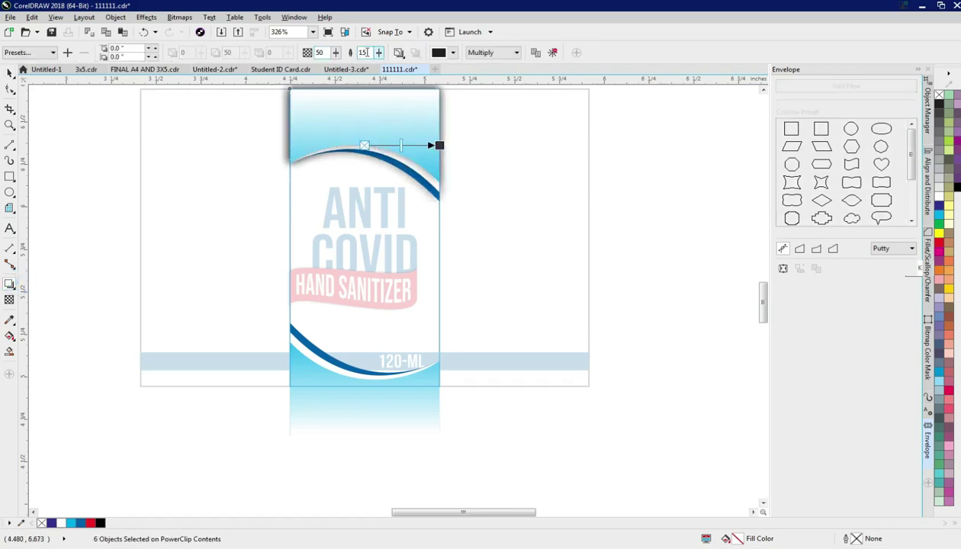
key(space)
Step: Flip a copy of the shadowed upper artwork and place it at the bottom of the centre panel
drag(517, 283, 428, 369)
click(257, 51)
drag(416, 322, 413, 381)
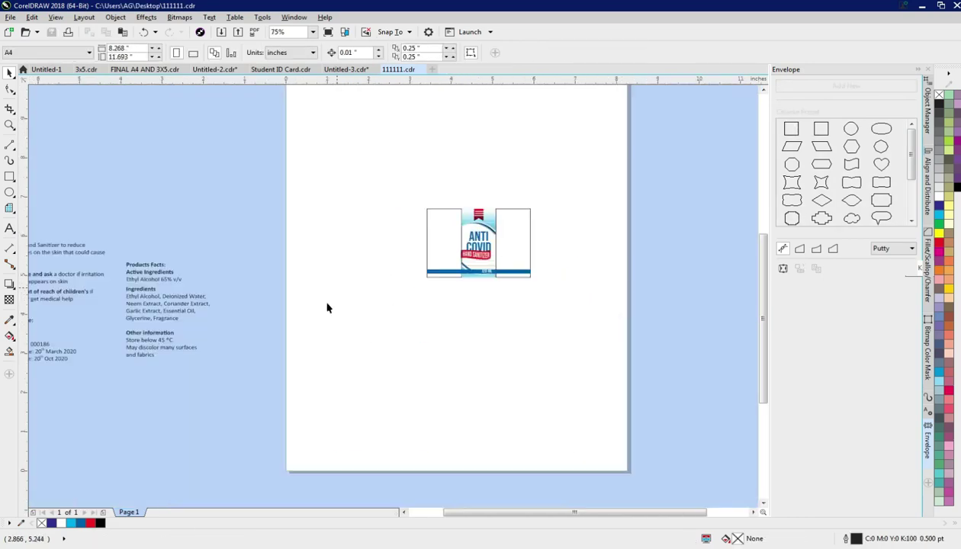
Step: Move the Products Facts text block to the right of the label and reduce its body text to 5.52 pt
drag(225, 366, 118, 257)
drag(164, 305, 591, 267)
key(z)
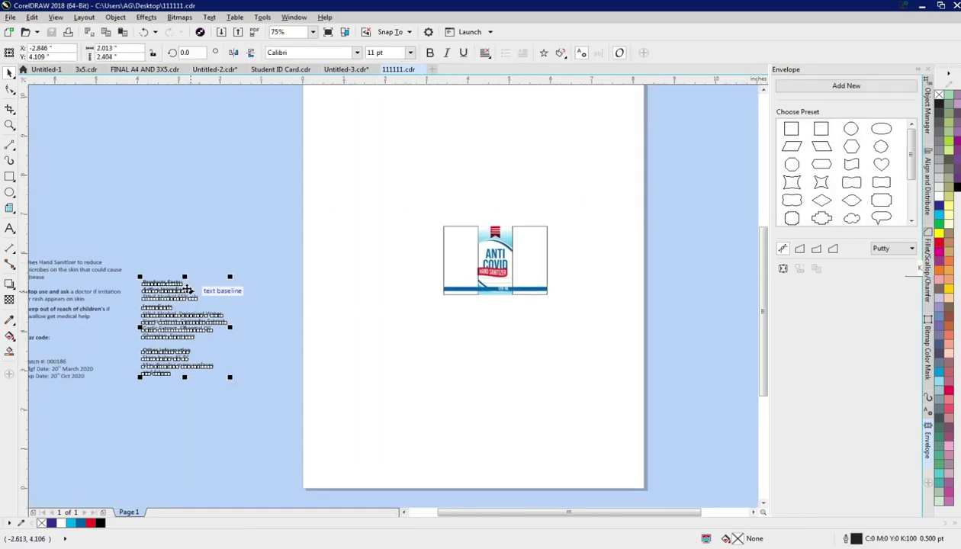
drag(424, 201, 613, 310)
Step: Set the Products Facts, Active Ingredients, Ingredients and Other Information headings in Bebas Neue
drag(512, 175, 525, 200)
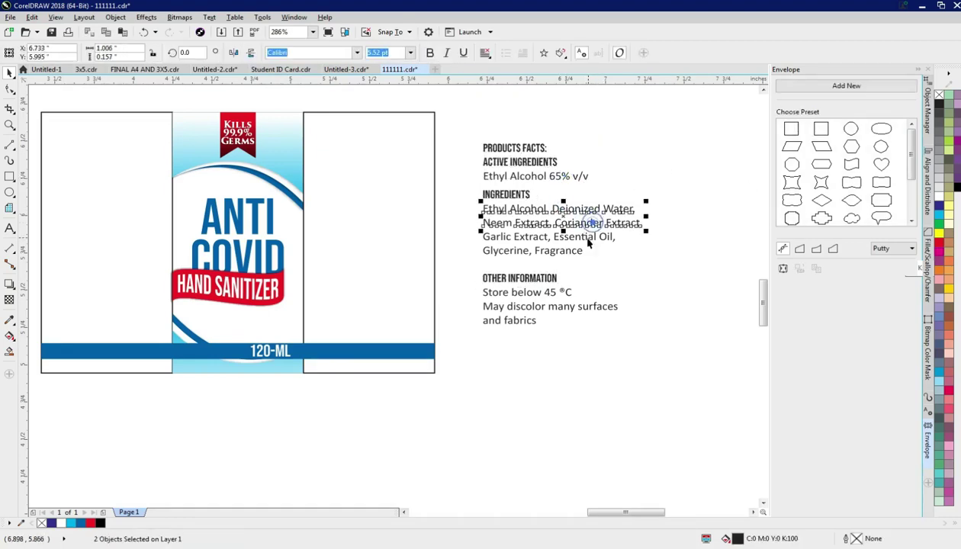
click(521, 313)
click(606, 374)
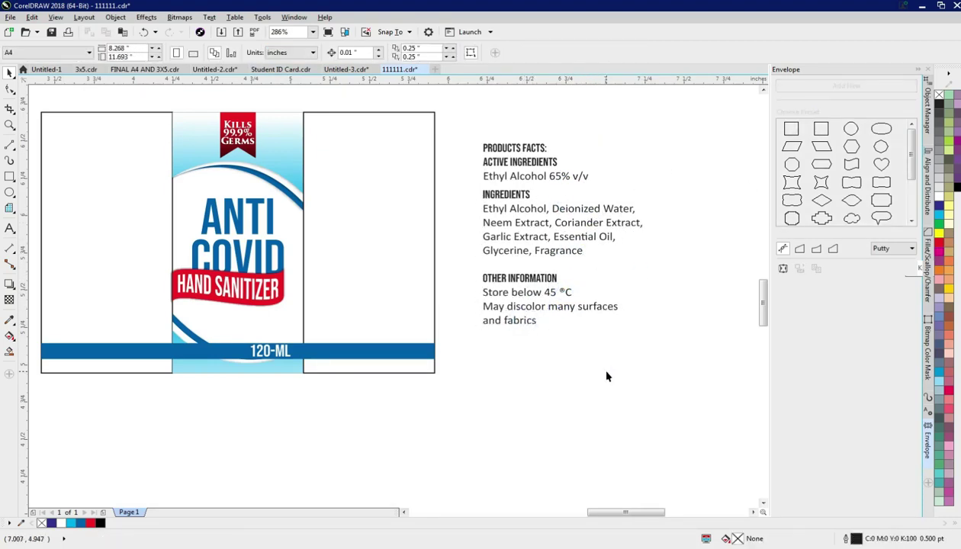
Step: Change the body text under the headings to a plain sans-serif font and enlarge the Products Facts heading to about 6.5 pt
drag(521, 212, 525, 242)
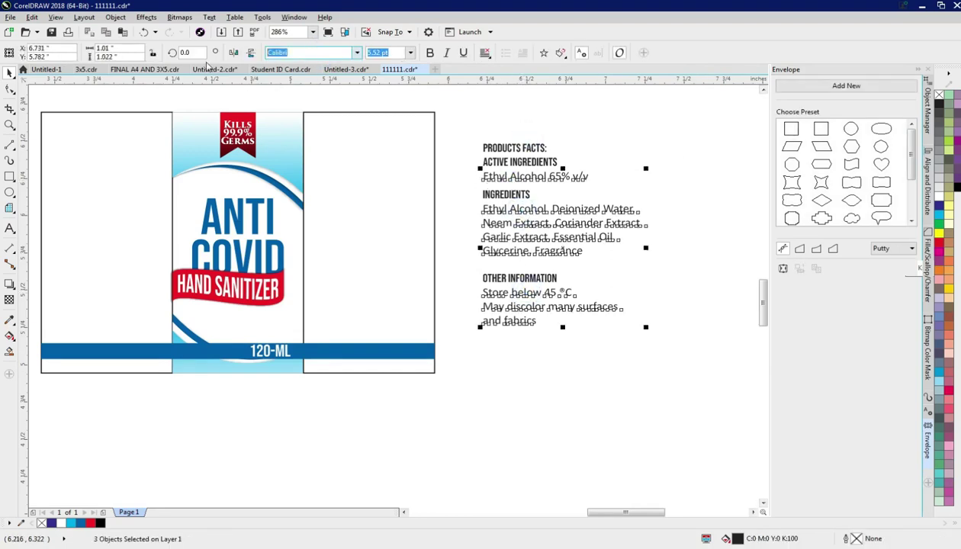
click(536, 170)
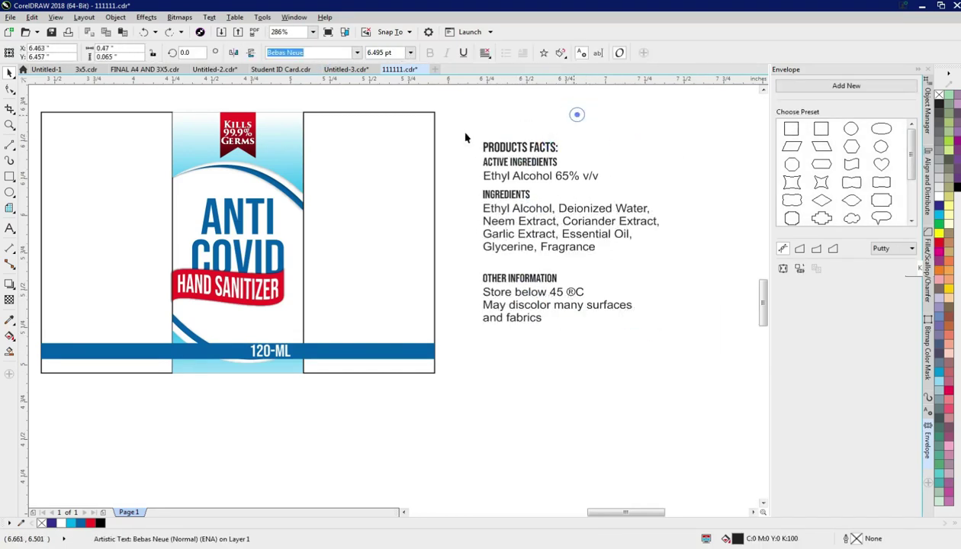
Step: Draw a margin rectangle about 0.64 in wide inside the label's right panel and align the Products Facts heading to its upper-left corner
scroll(576, 120, up, 2)
key(F6)
drag(236, 138, 413, 462)
click(504, 132)
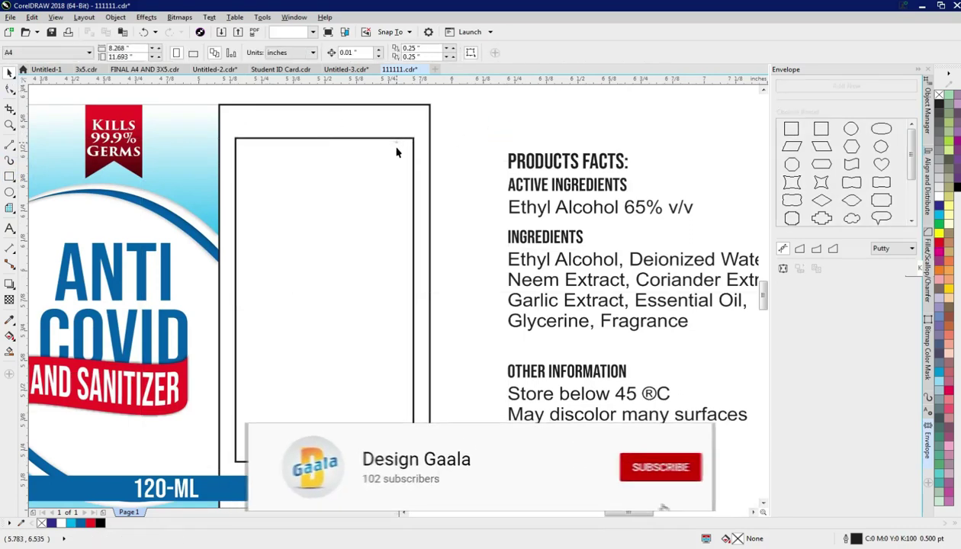
click(537, 161)
drag(536, 156, 536, 141)
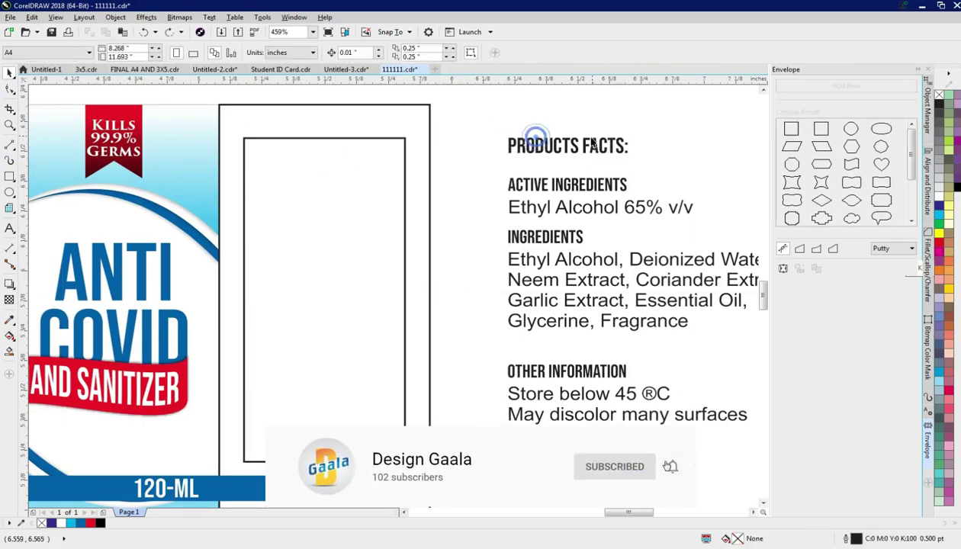
key(l)
key(t)
scroll(506, 153, down, 3)
scroll(372, 174, up, 3)
Step: Copy the blue bar below Products Facts across the right panel, fill it with a cyan-to-white gradient and reduce its height to 0.072 in
click(372, 174)
click(458, 153)
click(219, 372)
drag(219, 372, 240, 249)
drag(235, 176, 236, 143)
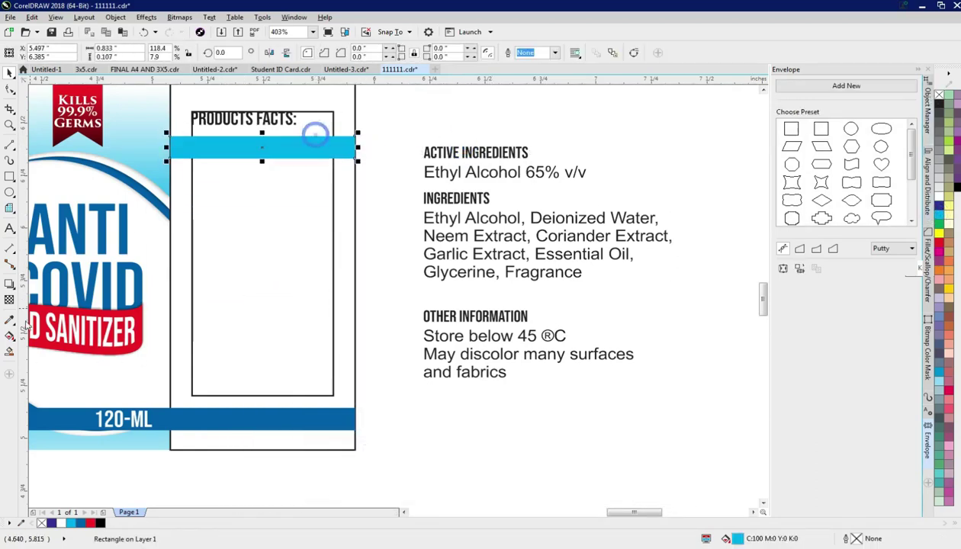
click(491, 105)
scroll(261, 124, up, 3)
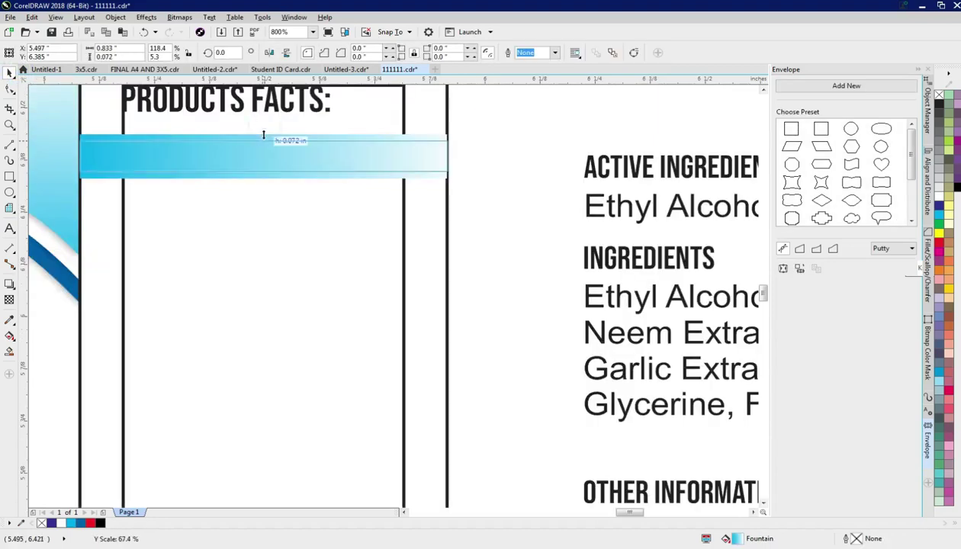
scroll(285, 132, down, 3)
Step: Place the Active Ingredients heading on the gradient bar, aligned with the left edge of the margin rectangle
click(540, 145)
drag(539, 145, 324, 133)
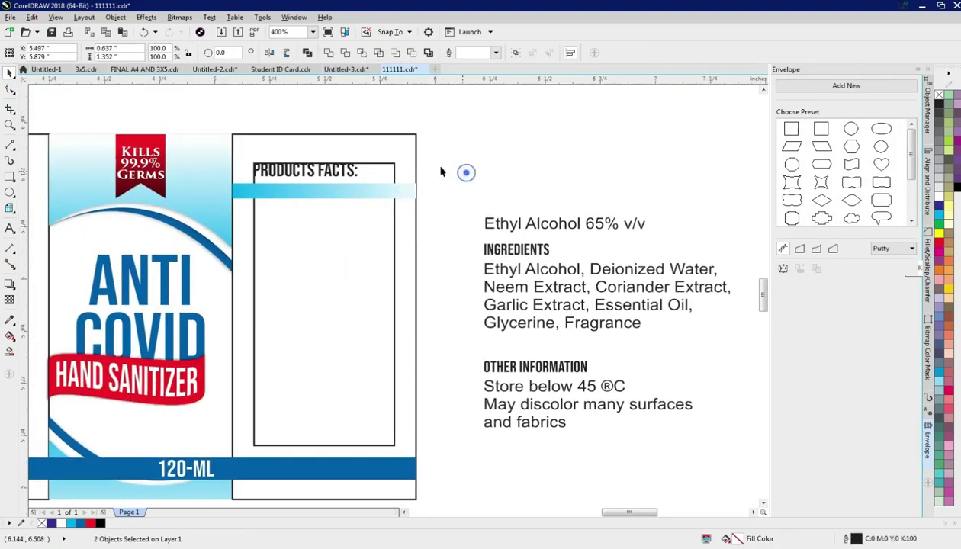
click(502, 137)
scroll(377, 189, up, 2)
click(377, 189)
scroll(420, 184, down, 2)
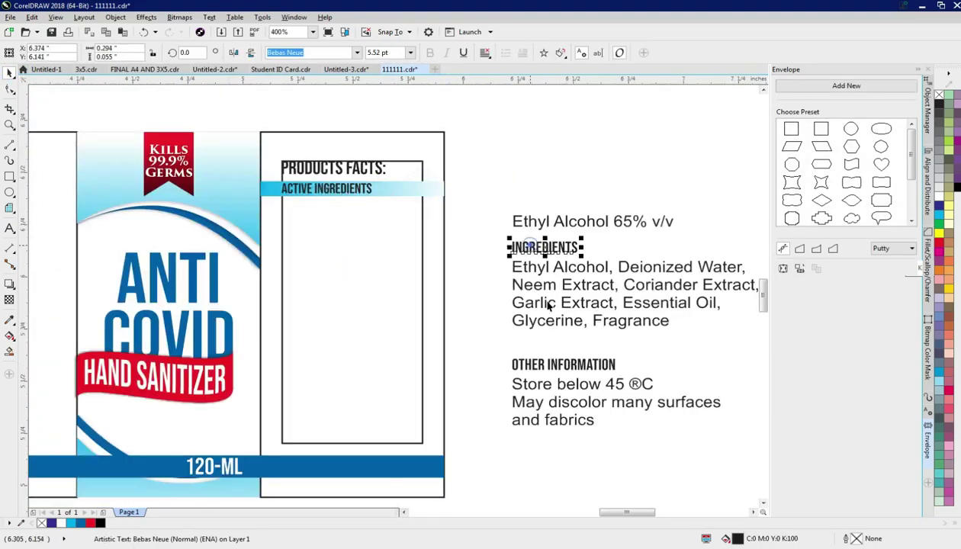
Step: Match the Ingredients and Other Information headings to the Active Ingredients text style at 4.808 pt and move them into the right panel
shift+click(543, 365)
key(ctrl+shift+a)
click(498, 296)
click(359, 189)
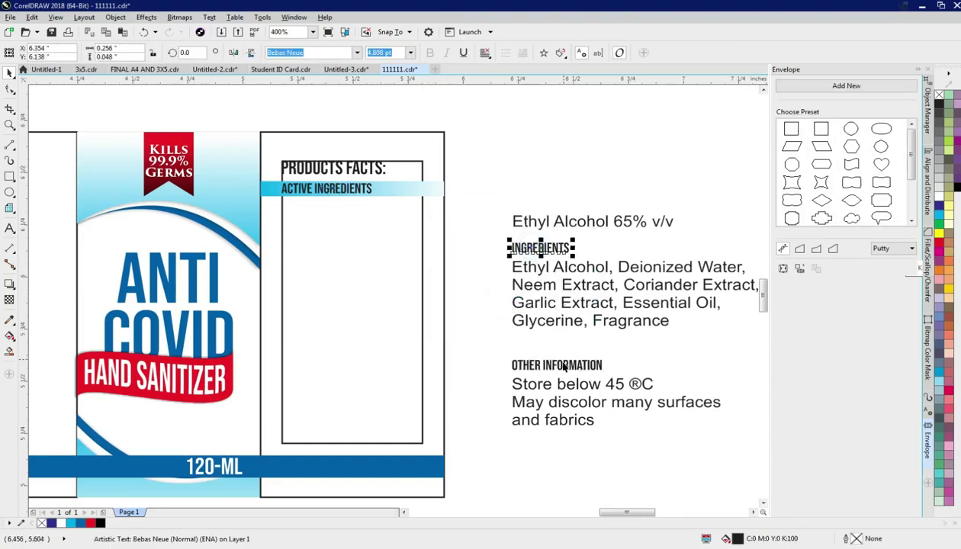
drag(569, 363, 339, 363)
click(388, 197)
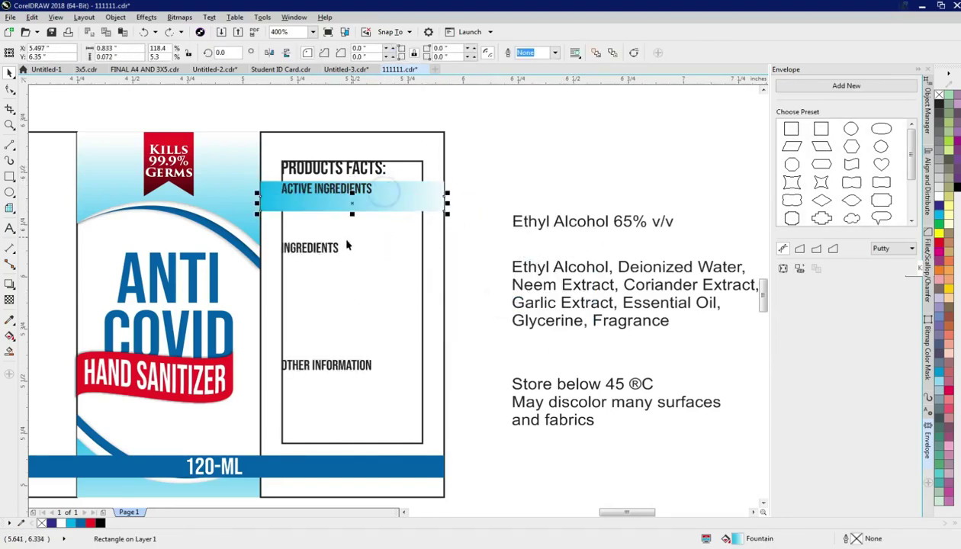
Step: Place the three body text blocks in the right panel at 3.036 pt Arial, aligned with the margin rectangle's left edge
click(516, 220)
drag(572, 200, 391, 190)
scroll(387, 262, up, 2)
key(Escape)
drag(386, 261, 387, 204)
scroll(387, 203, down, 1)
click(321, 195)
click(504, 203)
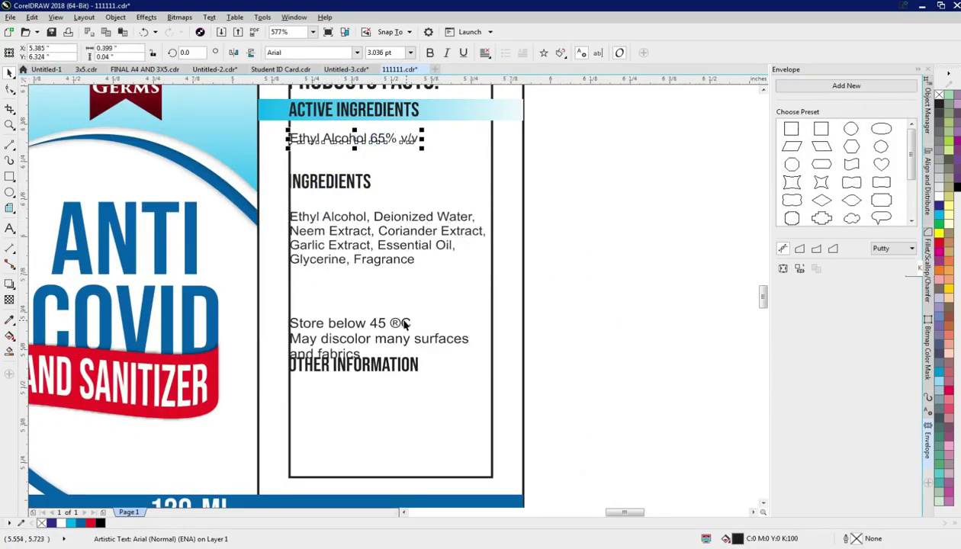
Step: Move the Other Information heading above its text and copy the gradient bar behind the Ingredients and Other Information headings
drag(358, 365, 359, 305)
click(572, 368)
scroll(424, 182, up, 1)
drag(450, 164, 518, 391)
key(Tab)
drag(505, 359, 514, 387)
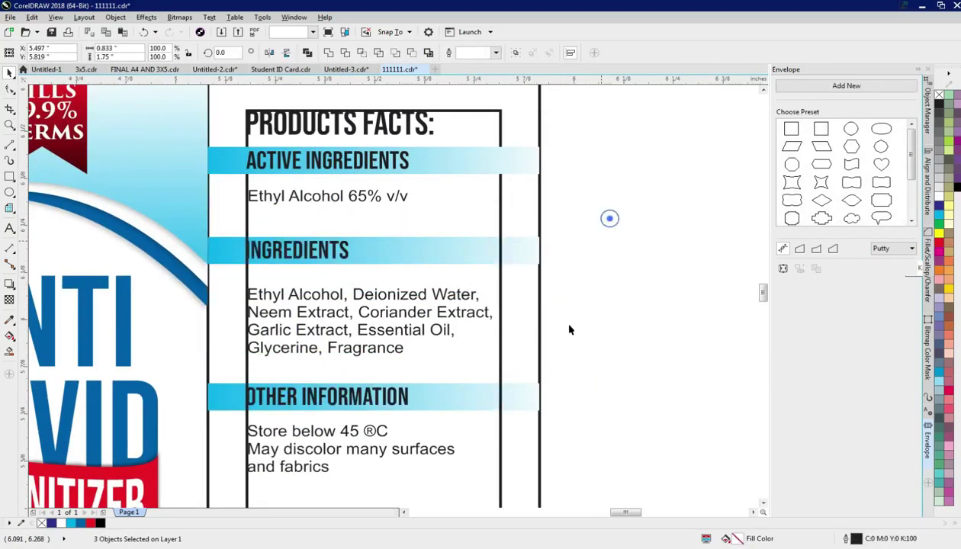
Step: Replace the ® symbol between 45 and C with a small drawn circle as the degree sign
scroll(564, 351, down, 4)
scroll(491, 319, up, 5)
click(341, 280)
drag(339, 278, 465, 296)
scroll(425, 298, up, 2)
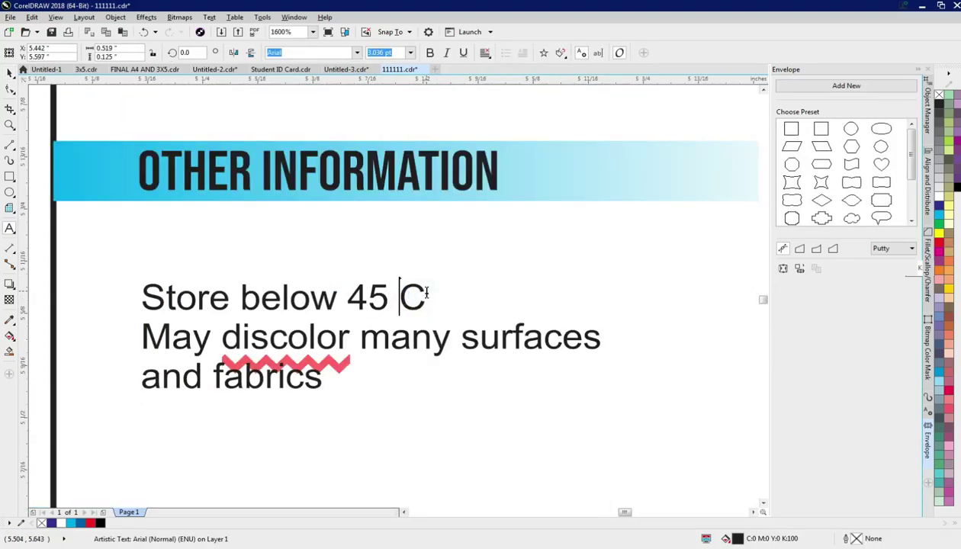
key(F7)
scroll(396, 293, up, 4)
drag(373, 287, 383, 311)
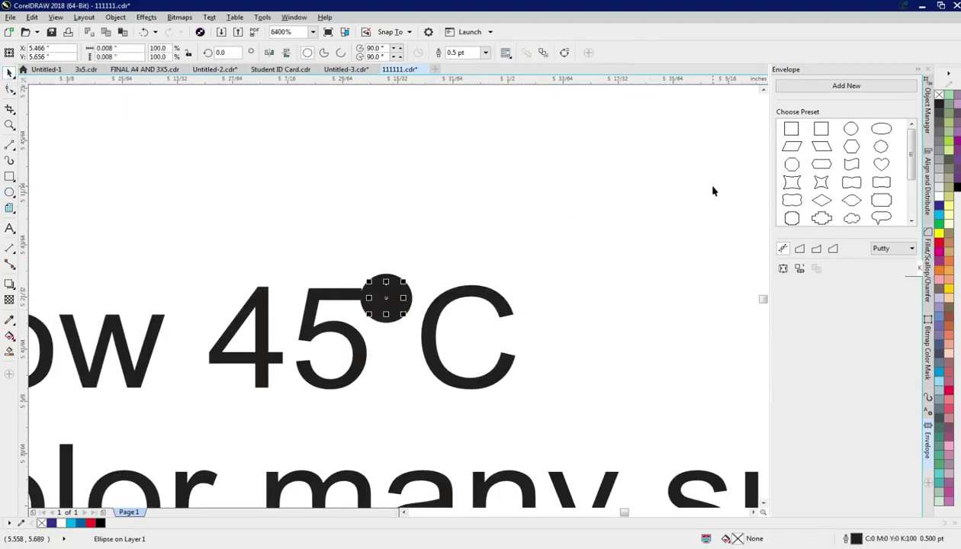
scroll(706, 369, down, 4)
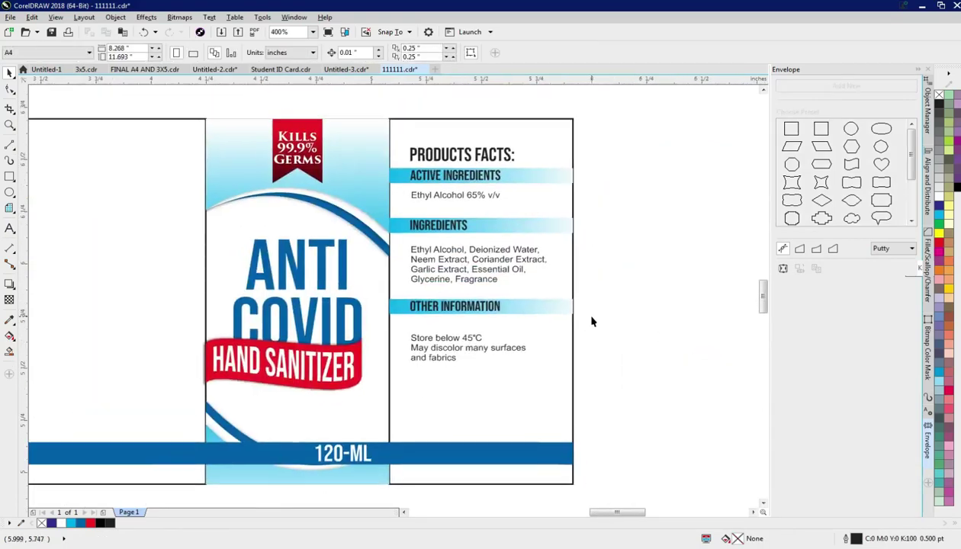
Step: Indent the three body text blocks slightly from their headings and tighten the vertical spacing of the right panel's sections
scroll(553, 193, up, 2)
click(476, 195)
scroll(353, 296, up, 1)
click(333, 363)
scroll(332, 362, down, 2)
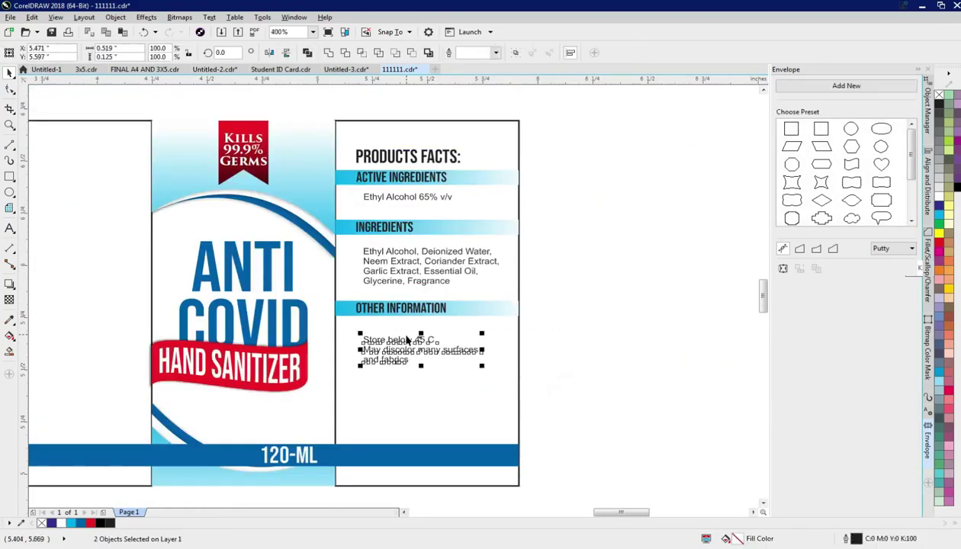
scroll(435, 241, up, 2)
scroll(470, 294, down, 2)
drag(590, 369, 472, 185)
Step: Enlarge the three gradient bars to 0.086 in high and colour the headings on them white
click(407, 223)
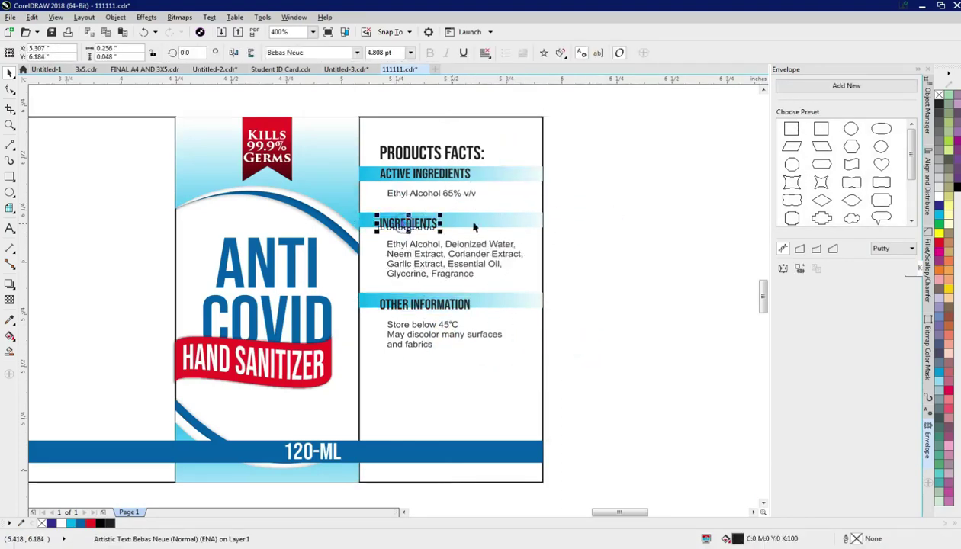
click(425, 176)
scroll(425, 177, up, 4)
scroll(424, 176, up, 1)
scroll(551, 275, down, 3)
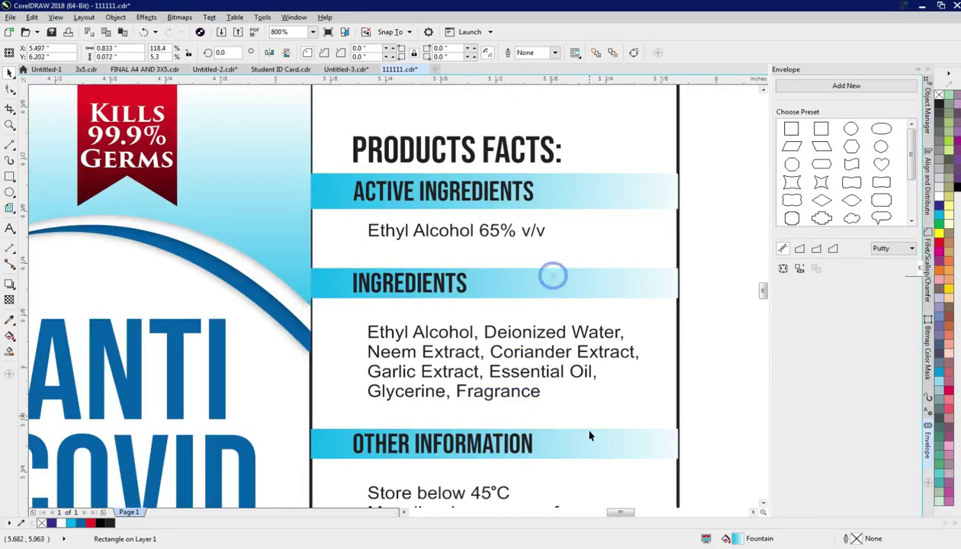
click(411, 280)
scroll(404, 136, up, 2)
scroll(393, 363, down, 1)
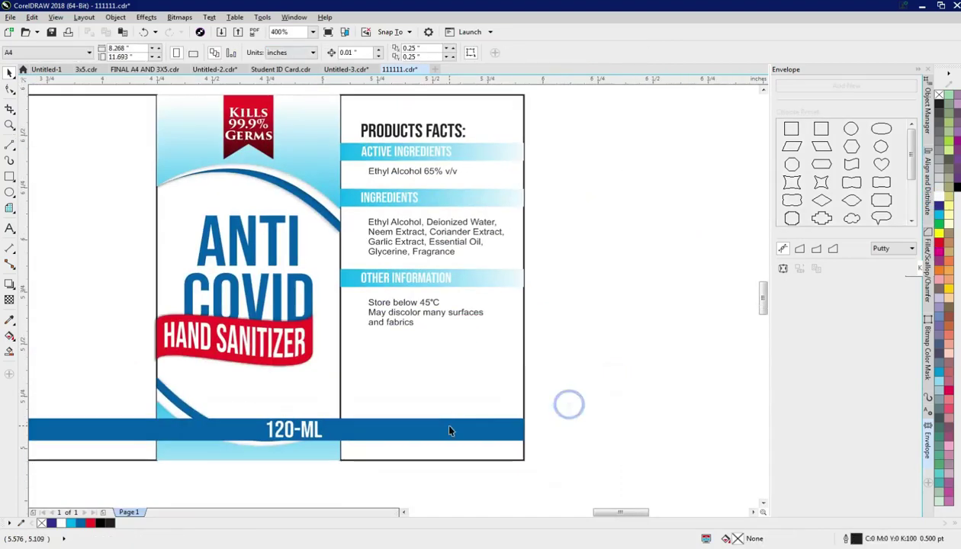
Step: Copy the red ribbon shape from behind Hand Sanitizer onto both ends of the lower blue bar
click(221, 280)
drag(221, 280, 556, 387)
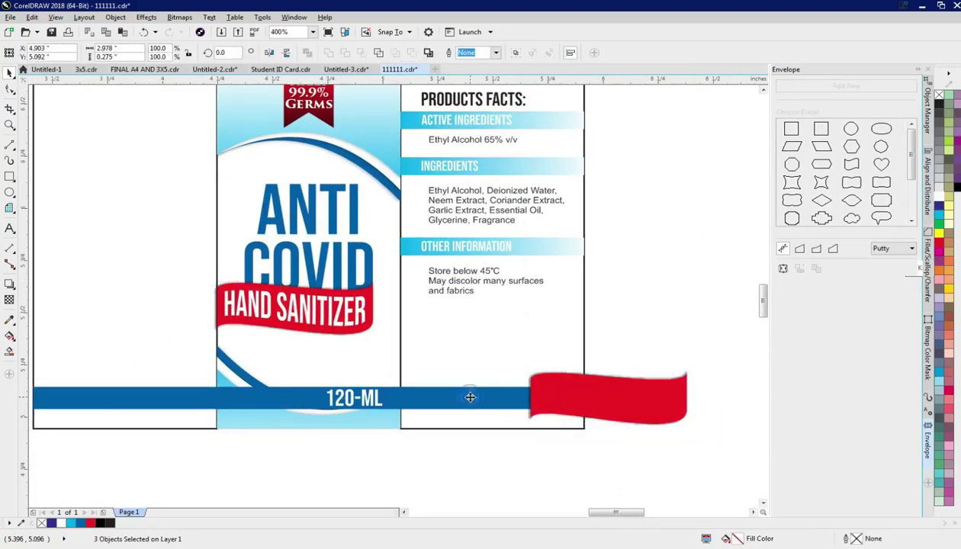
click(551, 52)
scroll(379, 377, down, 3)
scroll(352, 387, up, 2)
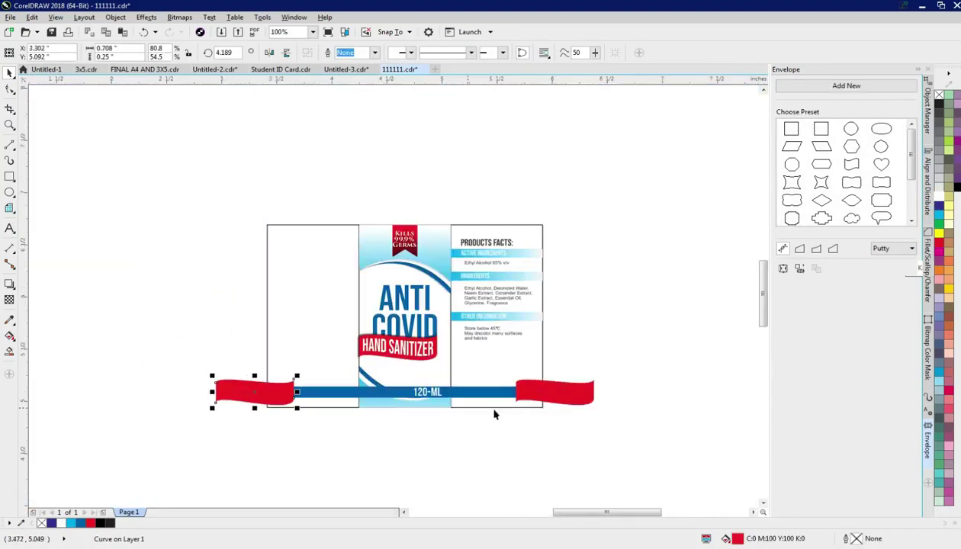
Step: Clip the two red ribbon ends and the lower blue bar to the outer edges of the side panels
click(492, 394)
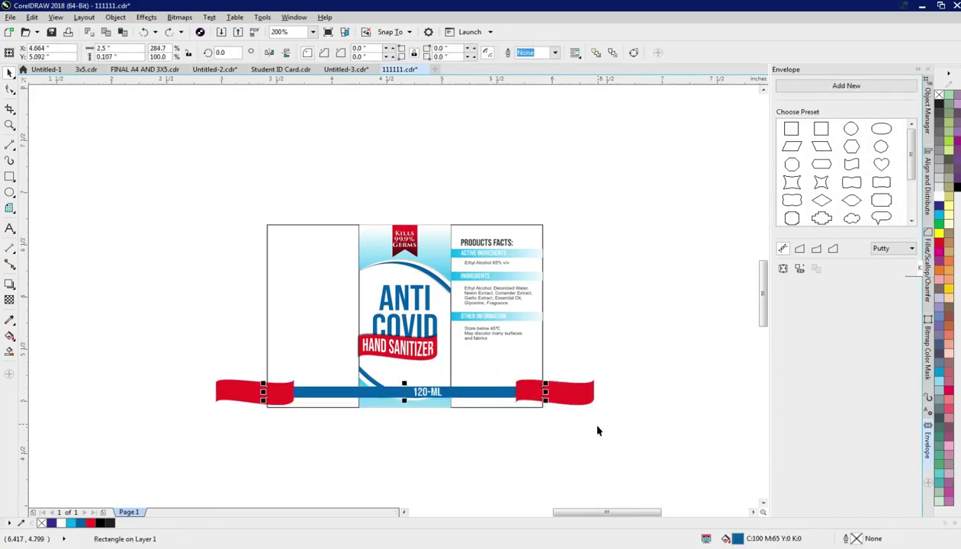
scroll(451, 377, up, 2)
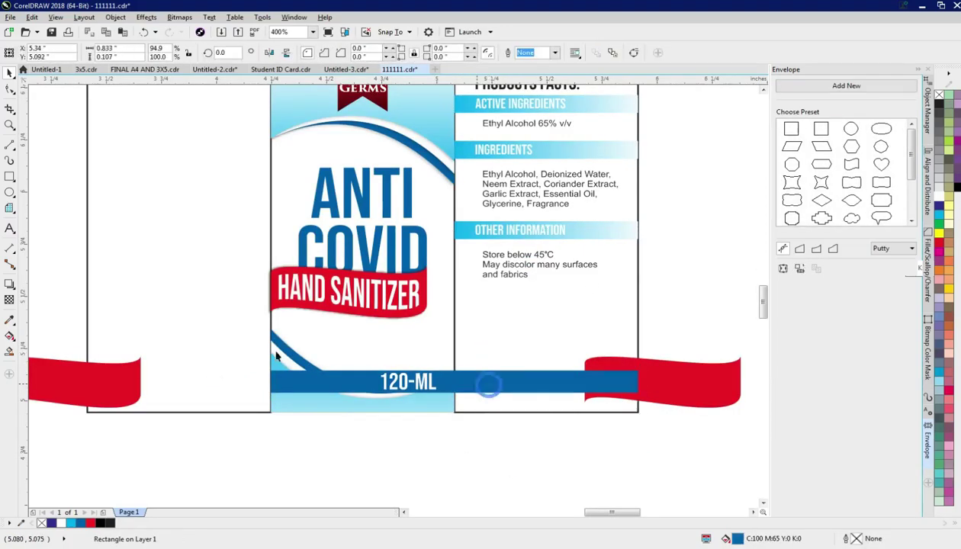
click(217, 338)
key(ctrl+z)
key(ctrl+z)
scroll(161, 304, down, 5)
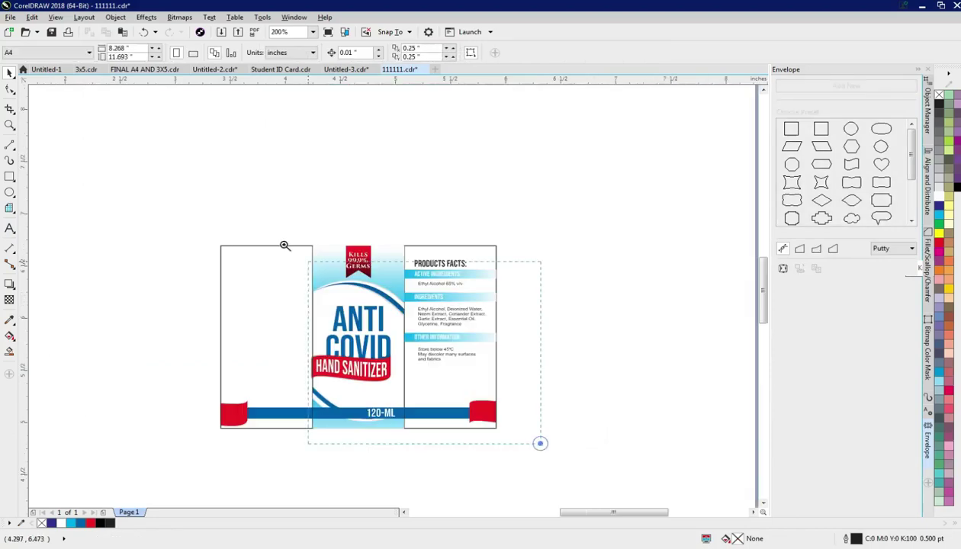
Step: Separate the Uses heading from its paragraph and give it the same text style as the right panel's section headings
scroll(190, 291, up, 2)
drag(189, 291, 492, 254)
scroll(720, 265, up, 2)
click(192, 177)
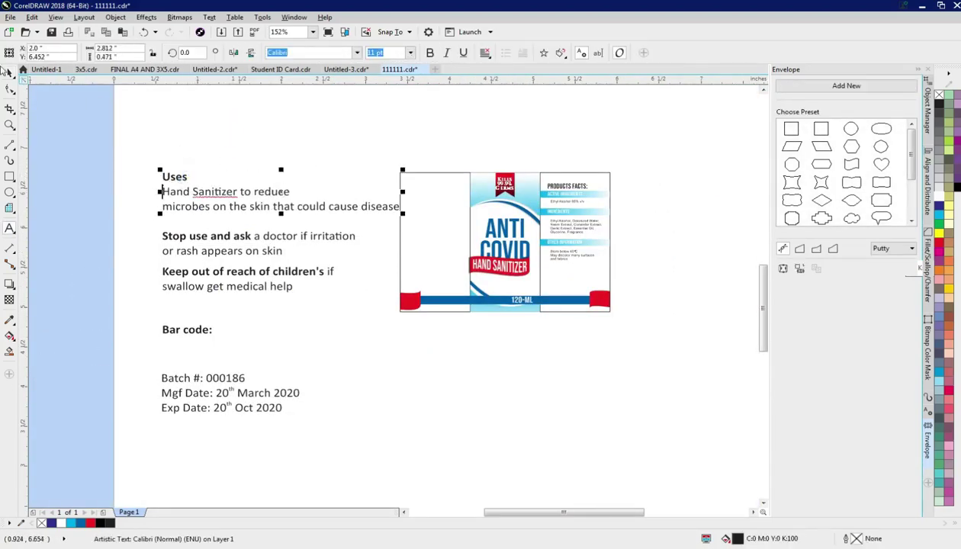
click(407, 204)
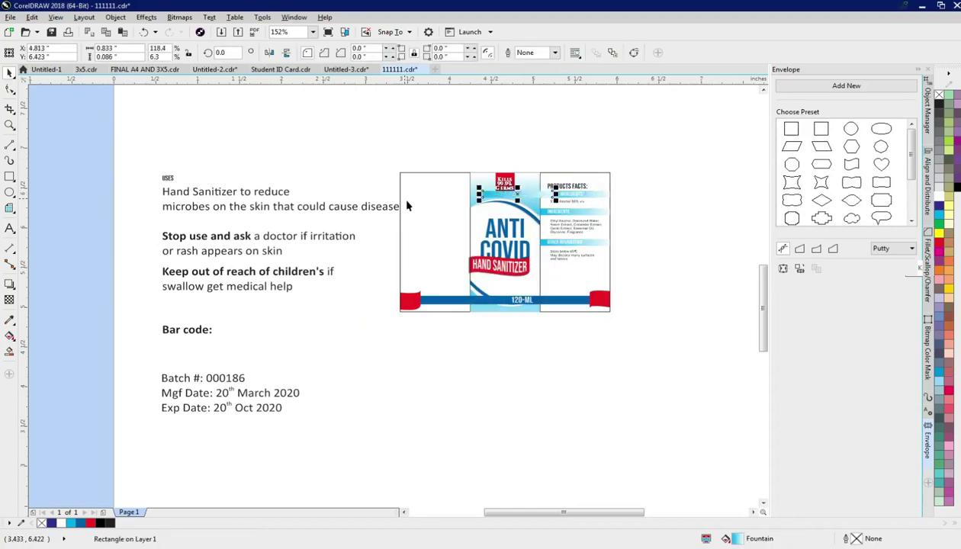
Step: Place a copy of the Active Ingredients gradient bar at the same height in the left panel
scroll(407, 204, up, 3)
scroll(450, 204, down, 3)
drag(80, 193, 327, 204)
scroll(509, 240, up, 2)
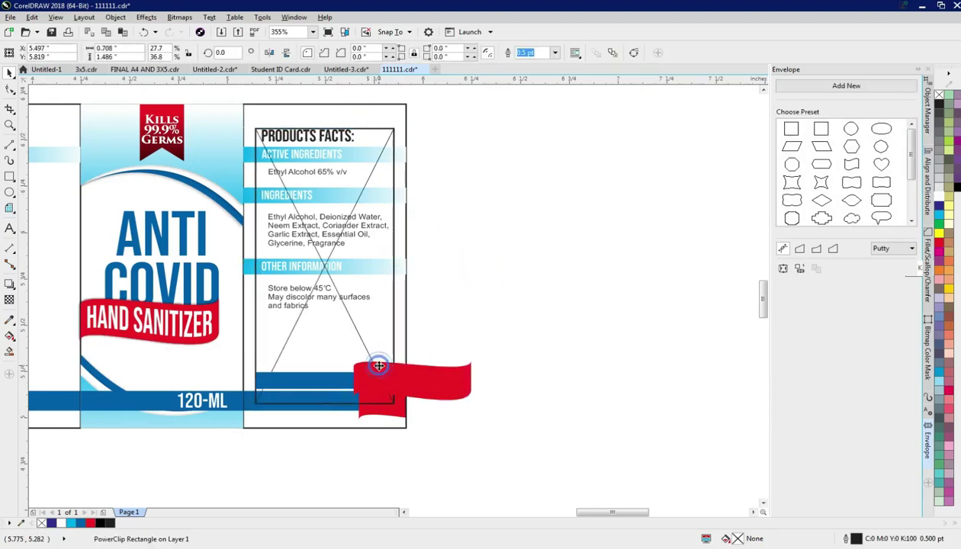
Step: Create an inset margin frame of 0.637 by 1.486 in in the right panel and copy it centred into the left panel
drag(378, 364, 447, 357)
click(447, 357)
click(515, 292)
click(429, 285)
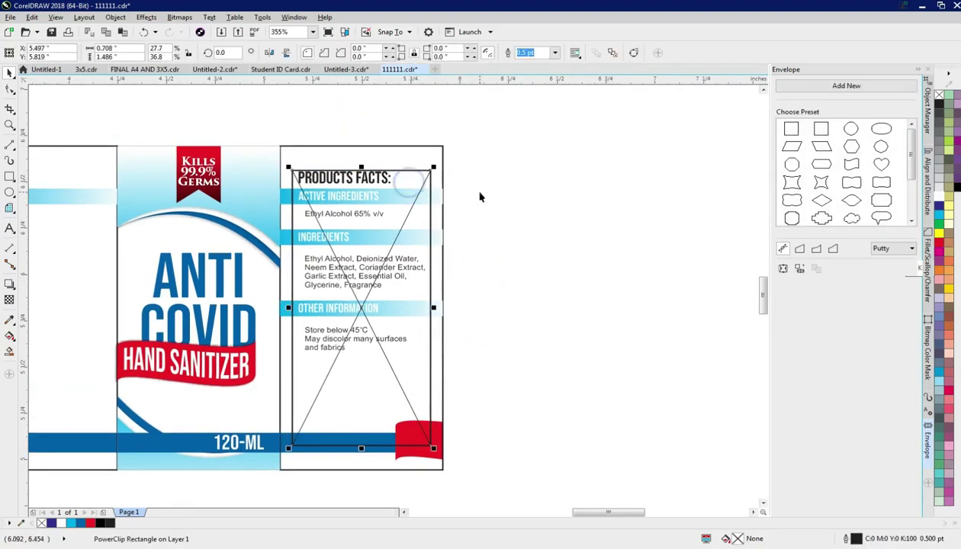
click(480, 196)
scroll(534, 222, left, 3)
click(542, 227)
key(ctrl+d)
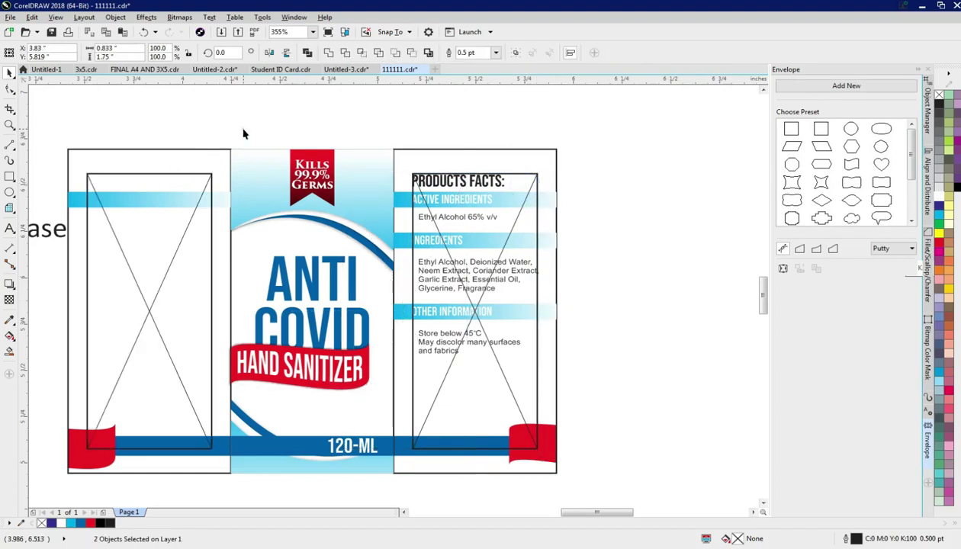
Step: Clear the PowerClip frame from the left margin rectangle and place the Uses heading in white on the left gradient bar
scroll(243, 133, down, 2)
scroll(174, 214, left, 3)
drag(409, 176, 554, 176)
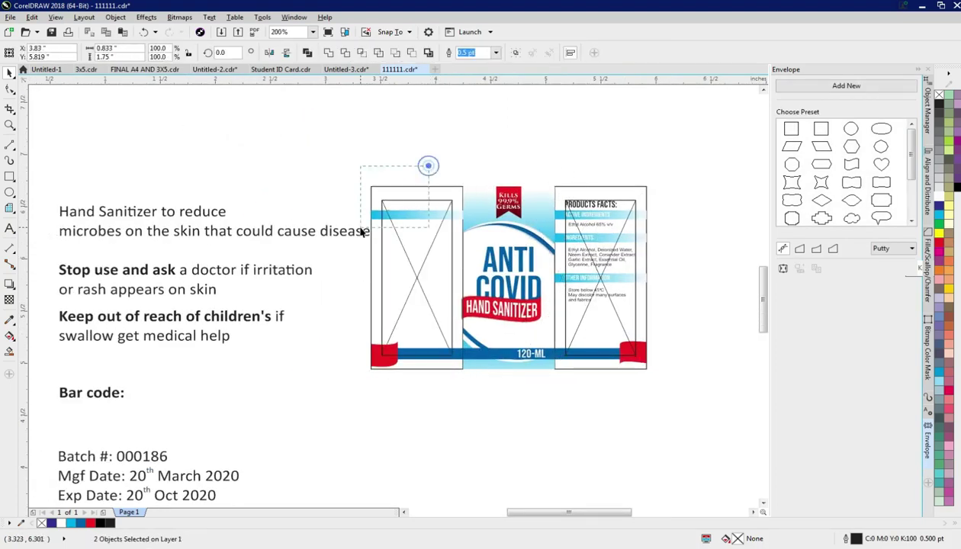
scroll(399, 214, up, 2)
click(418, 206)
scroll(375, 218, up, 2)
right_click(399, 177)
click(227, 172)
scroll(228, 172, down, 2)
Step: Match the Hand Sanitizer paragraph to the 3.036 pt Arial body text and place it below the Uses heading
click(177, 227)
key(ctrl+shift+a)
click(492, 296)
click(450, 229)
key(shift+F2)
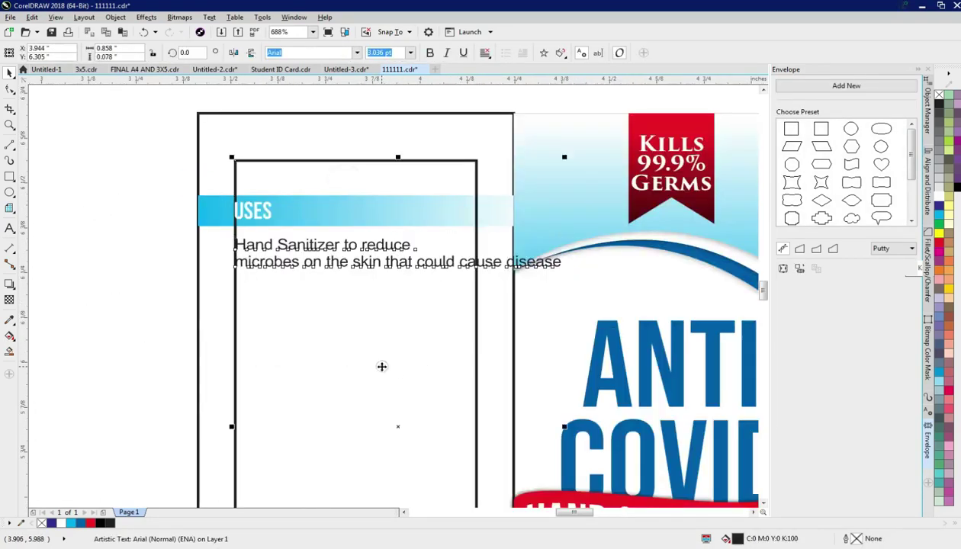
Step: Move the Uses paragraph closer to its bar and rewrap it into three lines that fit the margin rectangle
drag(378, 258, 377, 241)
key(Delete)
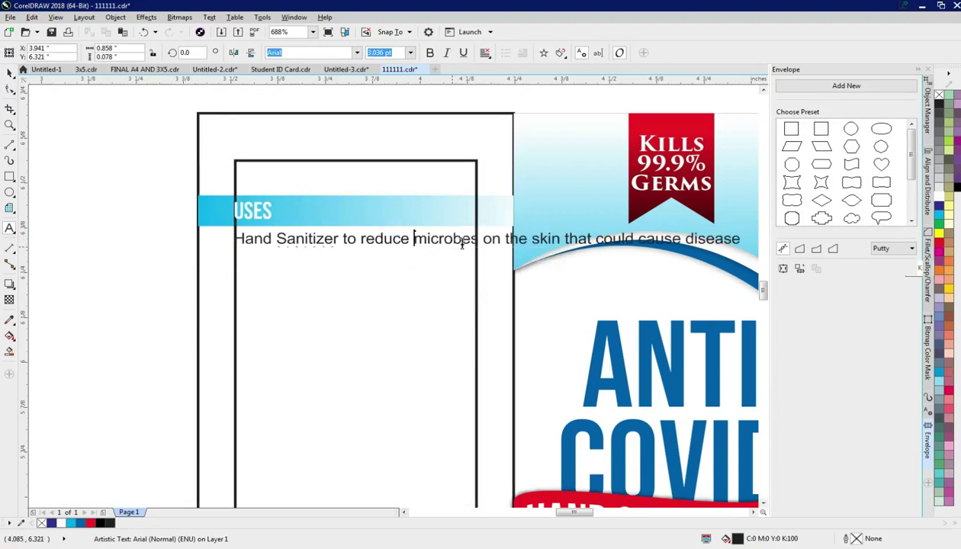
scroll(418, 326, down, 4)
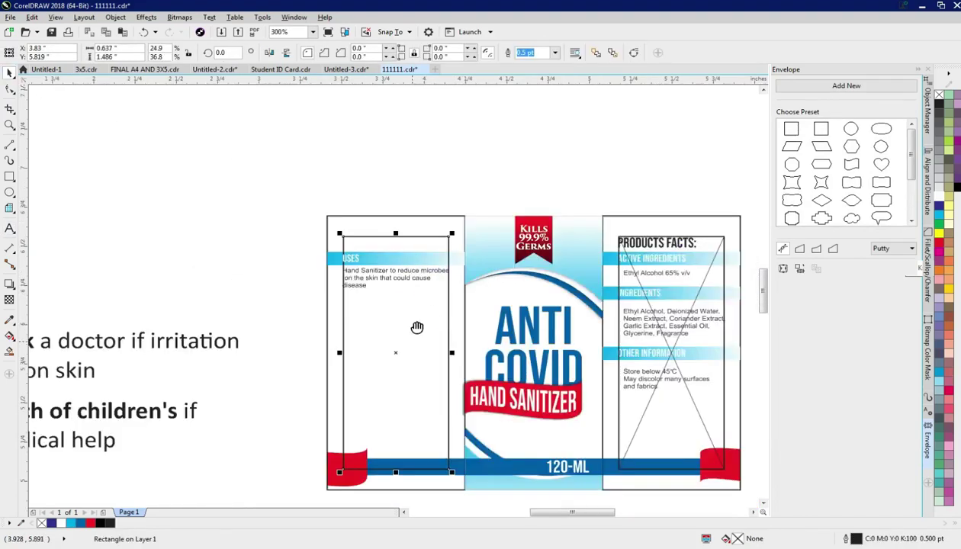
Step: Separate the bold headings "Stop use and ask" and "Keep out of reach of children's" from the text that follows them
click(188, 195)
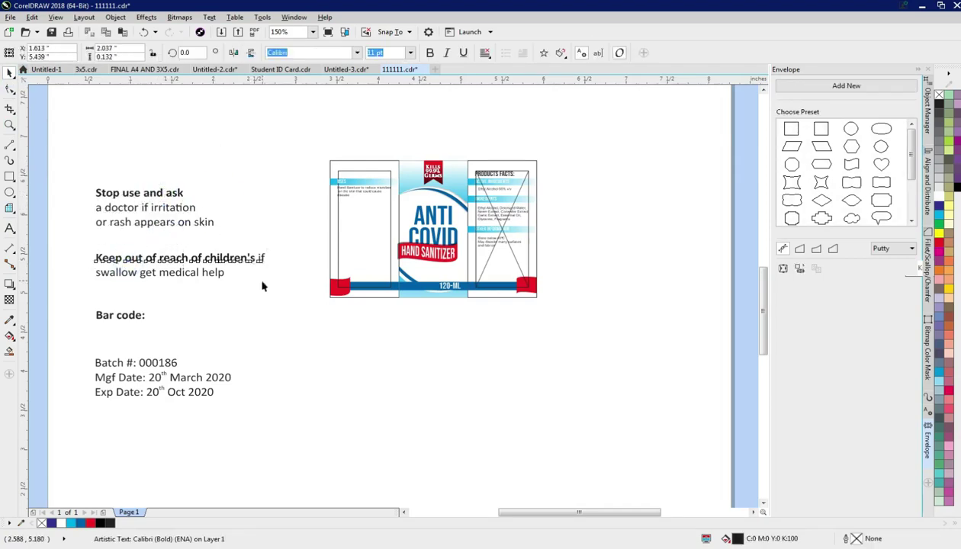
double_click(171, 275)
key(Escape)
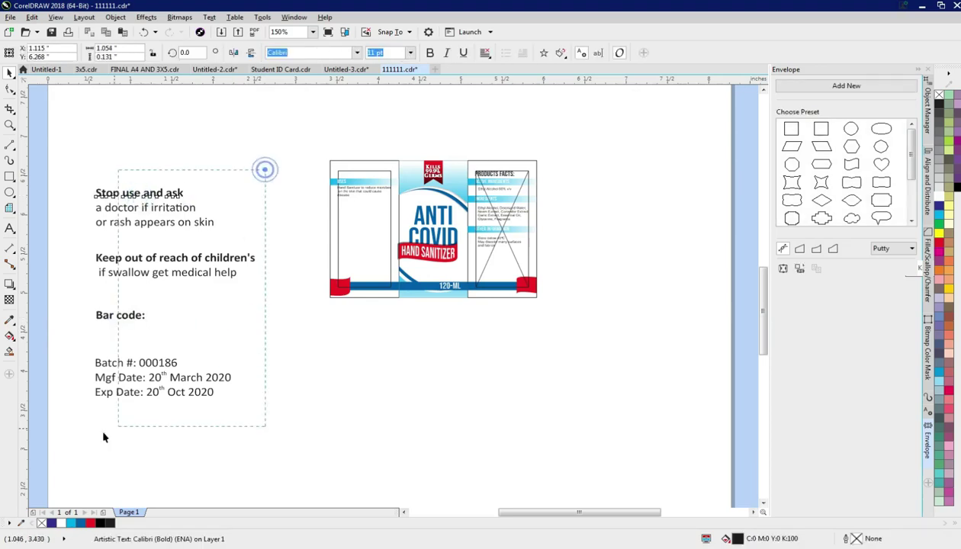
Step: Copy the gradient bar to just below the Uses paragraph in the left panel
drag(151, 233, 296, 221)
scroll(317, 189, up, 1)
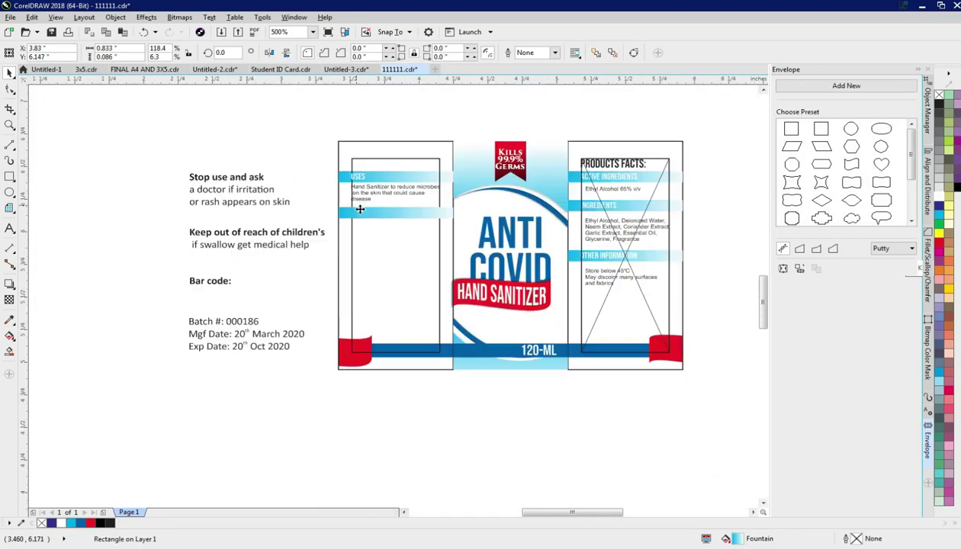
scroll(369, 208, up, 3)
scroll(369, 208, down, 3)
Step: Match the "Stop use and ask" and "Keep out of reach of children's" headings to the Uses heading style and move them to the left panel
click(200, 156)
shift+click(223, 216)
key(ctrl+shift+a)
key(Return)
scroll(208, 154, up, 1)
drag(208, 155, 528, 236)
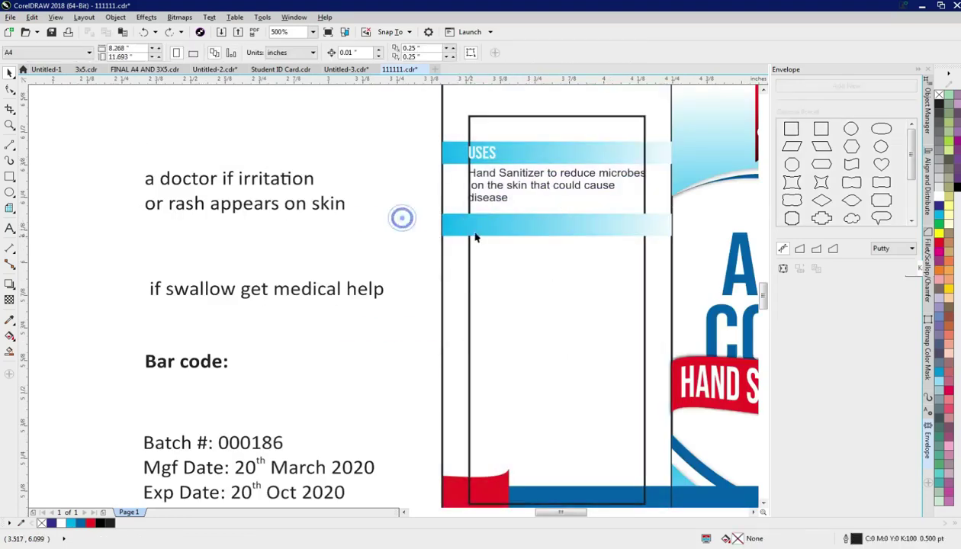
Step: Place STOP USE AND ASK on the second bar and add a third gradient bar with the heading KEEP OUT OF REACH OF CHILDREN'S
drag(405, 229, 451, 276)
click(432, 302)
text(KEEP OUT OF REACH OF CHILDREN'S)
click(384, 329)
Step: Match the irritation and swallow text to the 3.036 pt Arial body text and place it in the left panel
click(370, 292)
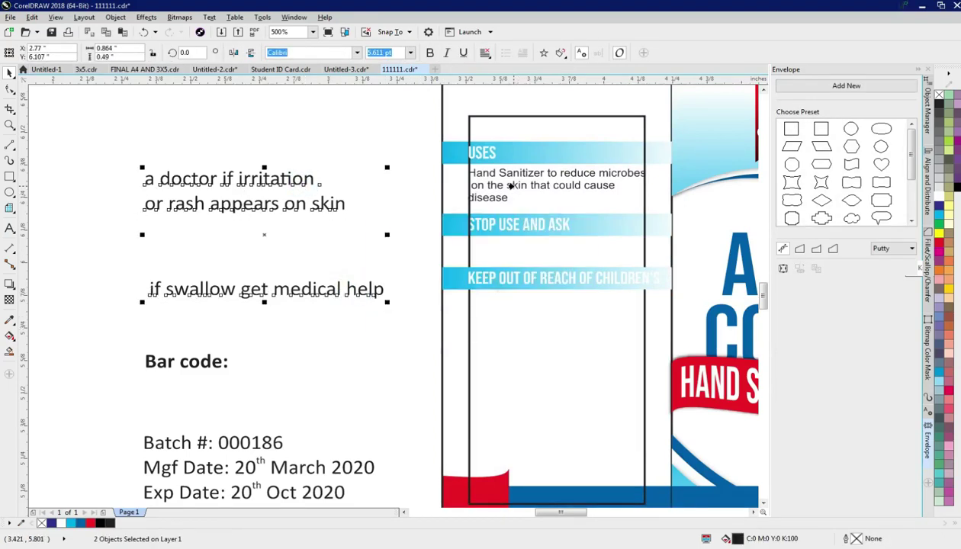
drag(387, 167, 289, 174)
drag(200, 194, 527, 259)
Step: Remove the third bar, restyle its heading as Arial body text, and arrange the paragraphs below the Stop Use and Ask bar
click(564, 279)
drag(653, 269, 647, 261)
click(544, 280)
key(ctrl+shift+a)
click(497, 296)
click(468, 279)
drag(469, 279, 500, 259)
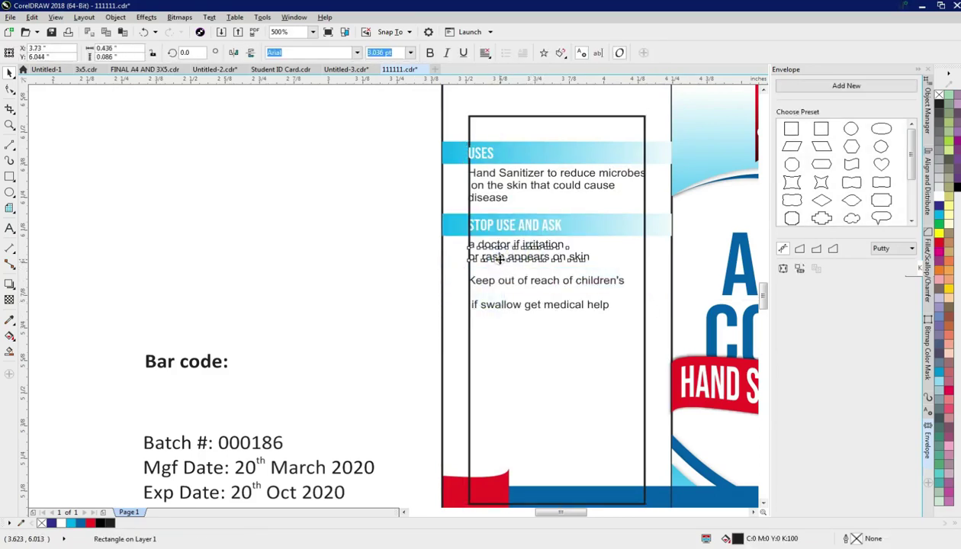
Step: Combine the warning lines into one block, rewrap them as "A doctor if irritation or rash appears on skin." and close the gaps
key(ctrl+l)
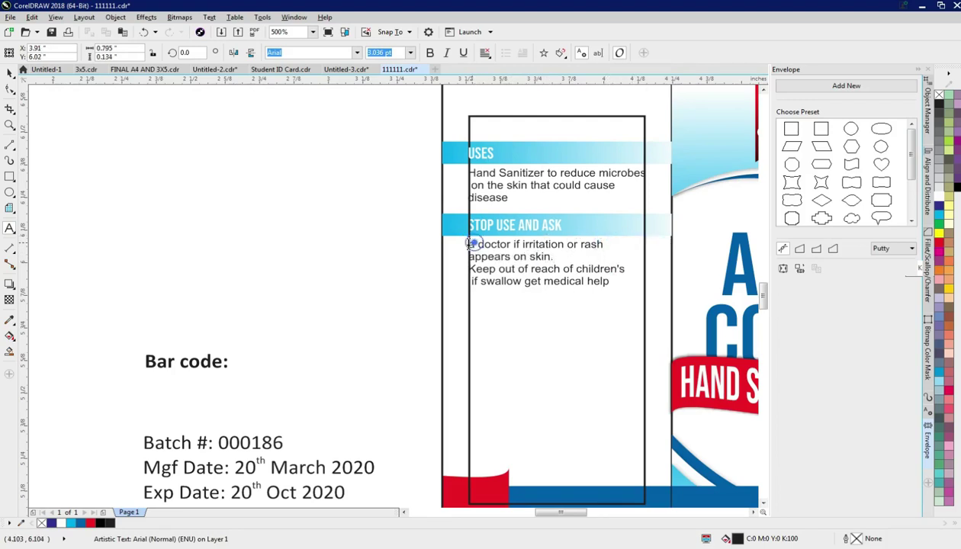
key(space)
scroll(51, 102, down, 3)
scroll(609, 250, up, 3)
Step: Separate the batch line from the date lines and move both into the lower part of the left panel
drag(609, 251, 624, 264)
click(228, 388)
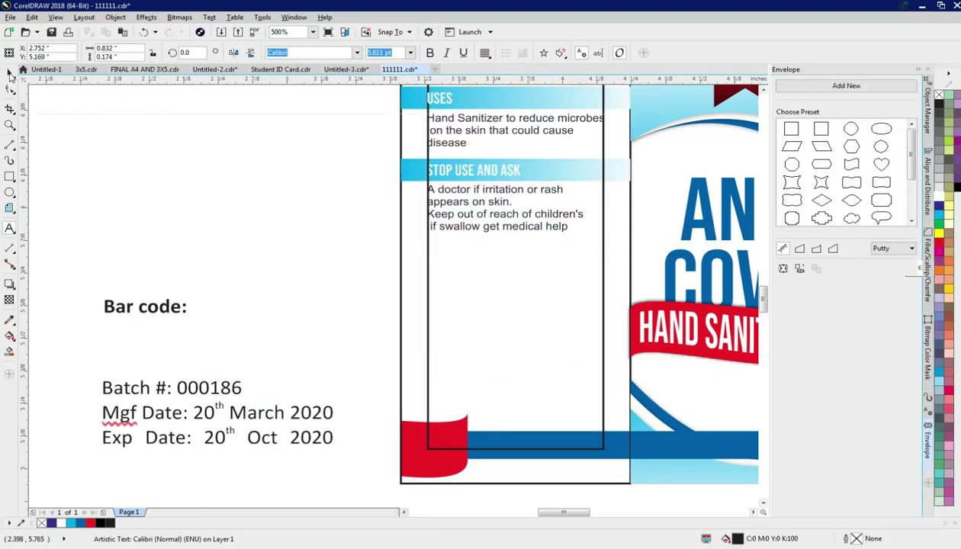
drag(172, 388, 515, 362)
drag(198, 408, 480, 410)
double_click(311, 413)
Step: Match the batch and date lines to the 4.418 pt Bebas Neue heading style, color them black, and spell out October
click(10, 73)
shift+click(514, 362)
key(ctrl+shift+a)
click(498, 296)
click(477, 170)
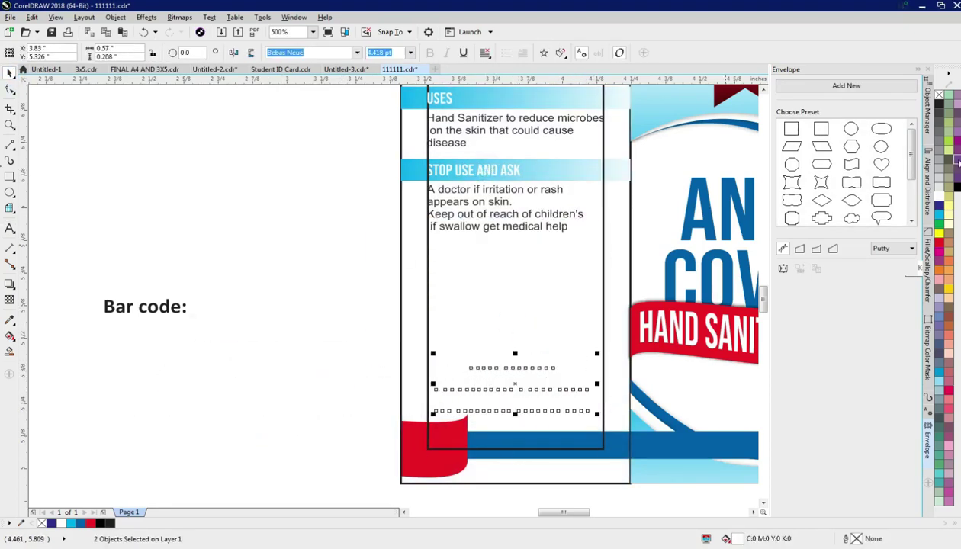
click(525, 405)
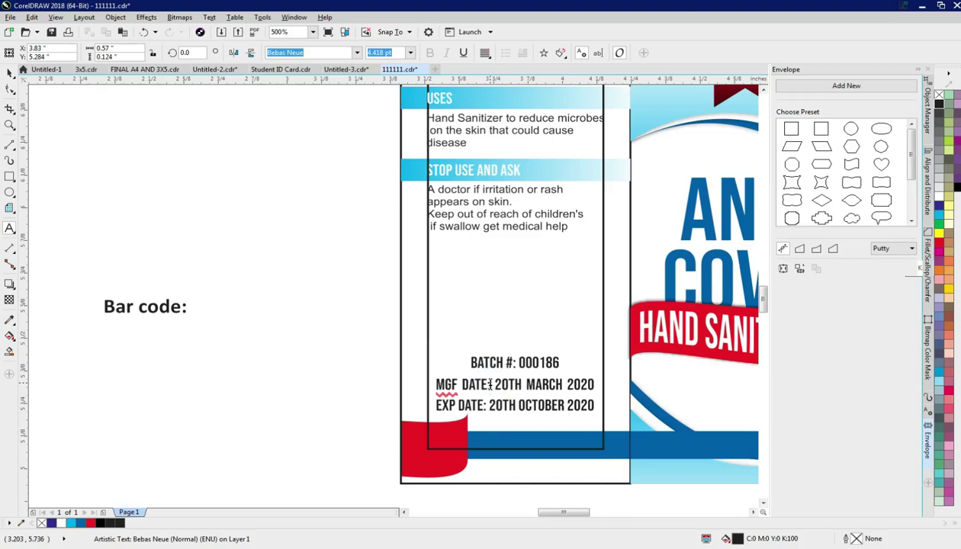
Step: Spread the batch line's characters across its width and delete the "Bar code:" placeholder text beside the label
scroll(515, 373, up, 4)
drag(391, 260, 345, 189)
scroll(346, 188, down, 5)
scroll(175, 188, up, 1)
scroll(264, 188, down, 3)
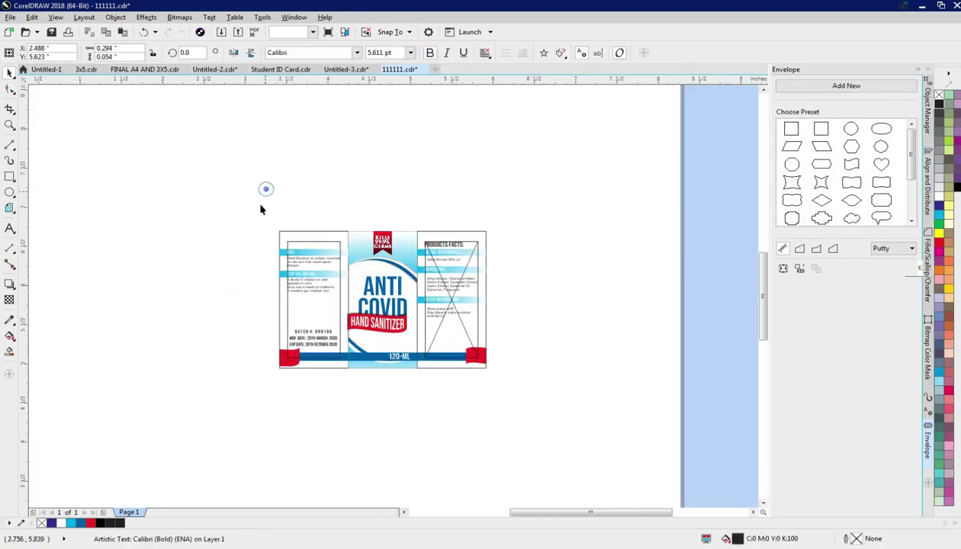
Step: Clear the margin rectangles from both side panels, parking one in the empty area beside the label
scroll(618, 341, up, 3)
click(618, 341)
scroll(192, 307, down, 1)
click(192, 308)
scroll(192, 308, down, 3)
drag(378, 285, 240, 285)
scroll(431, 241, up, 4)
scroll(633, 221, down, 4)
Step: Change the panel rectangles' outlines to light gray
drag(632, 207, 349, 419)
key(shift+F2)
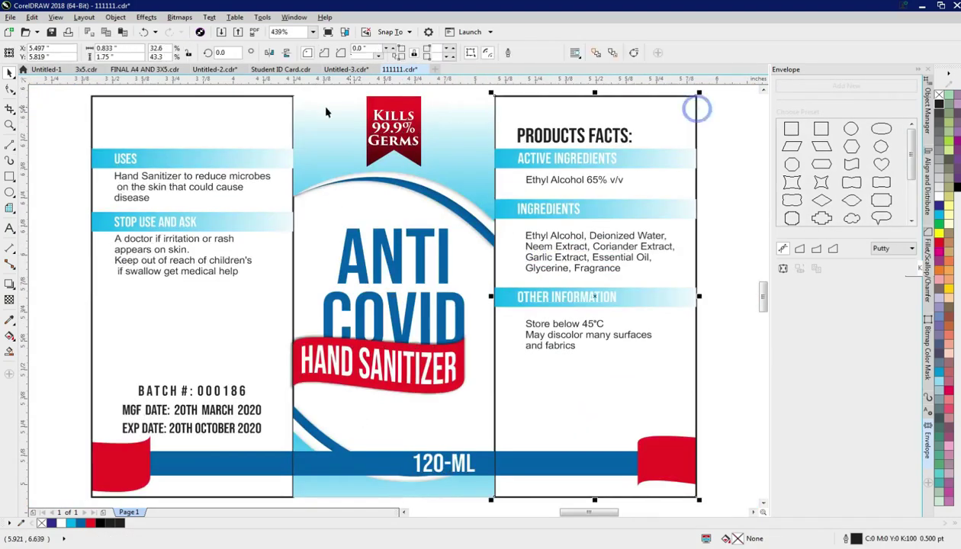
click(694, 161)
scroll(710, 153, down, 3)
click(705, 306)
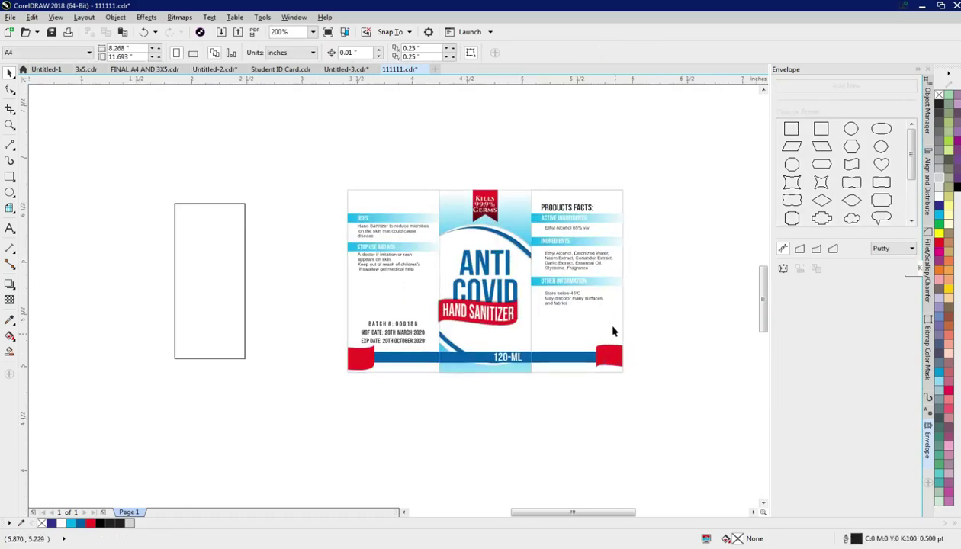
Step: Move the batch and date text below the label and split the two dates from the MGF DATE: and EXP DATE: labels
scroll(610, 267, up, 3)
scroll(337, 279, up, 3)
click(378, 356)
double_click(377, 356)
drag(360, 314, 536, 315)
drag(458, 315, 465, 387)
drag(368, 349, 535, 350)
drag(458, 349, 494, 422)
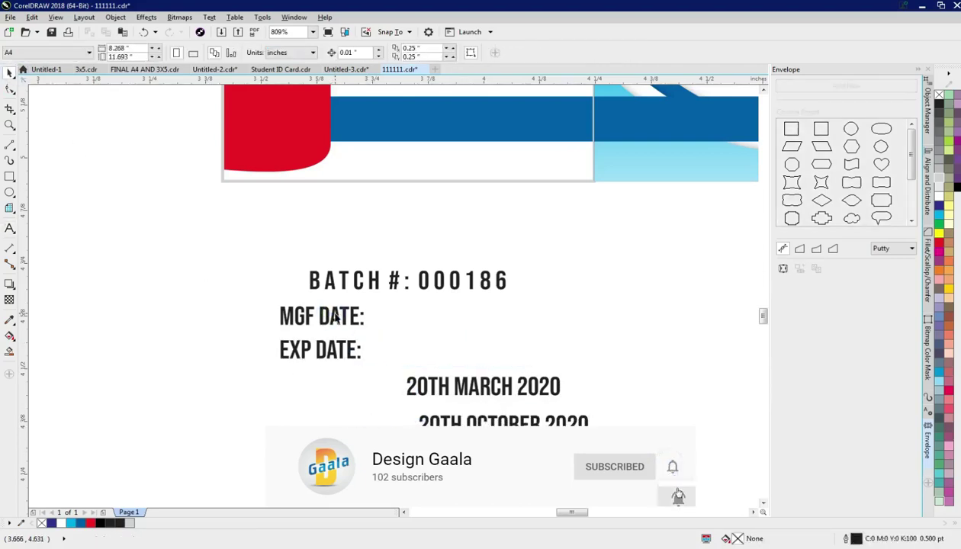
Step: Set both dates in Arial, place them beside their labels, and rewrite them as 20th-03-2020 and 20th-10-2020
click(356, 52)
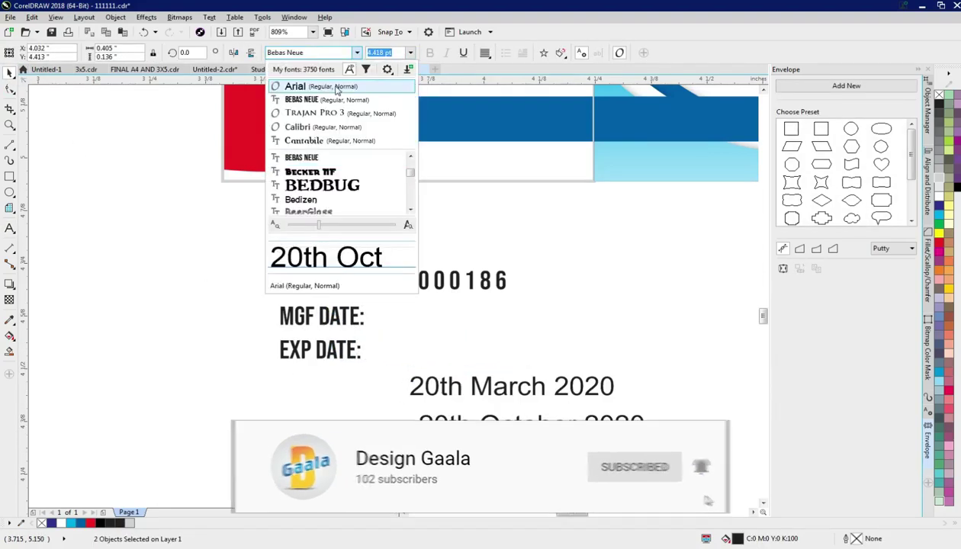
click(295, 86)
drag(512, 391, 494, 320)
double_click(428, 355)
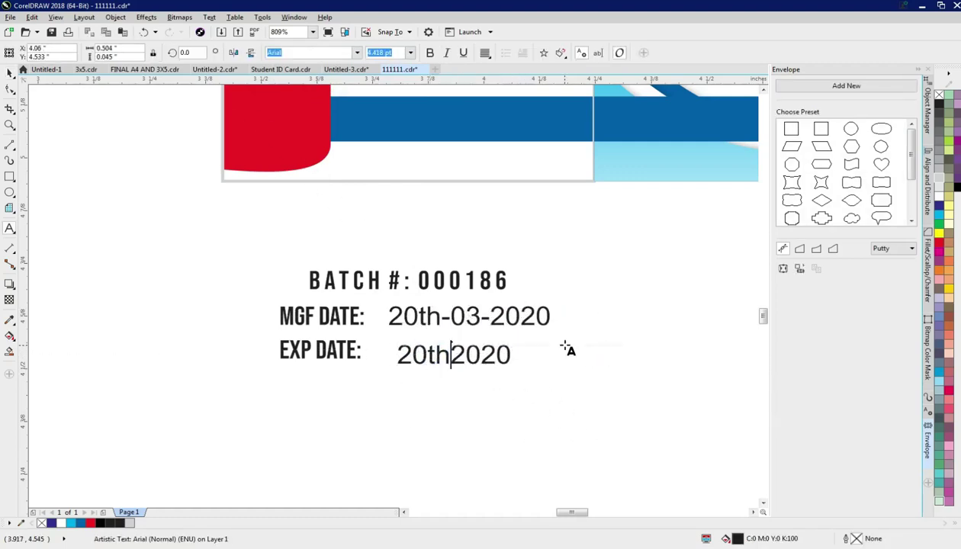
Step: Split the batch number from the BATCH #: label and set it in Arial beside the label
key(ctrl+shift+a)
click(496, 296)
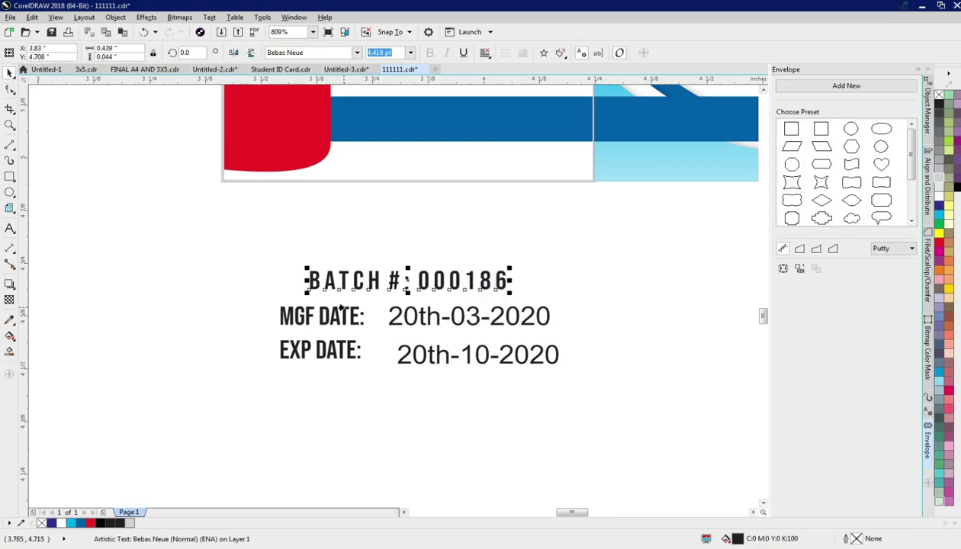
click(383, 280)
key(ctrl+shift+a)
click(500, 291)
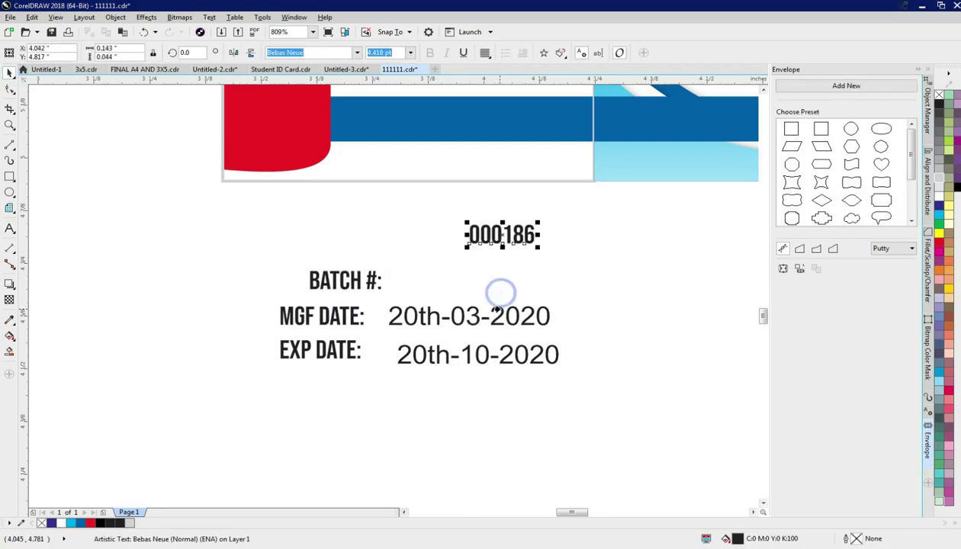
click(375, 286)
Step: Combine the three labels into one text block and the batch number and dates into another
key(ctrl+z)
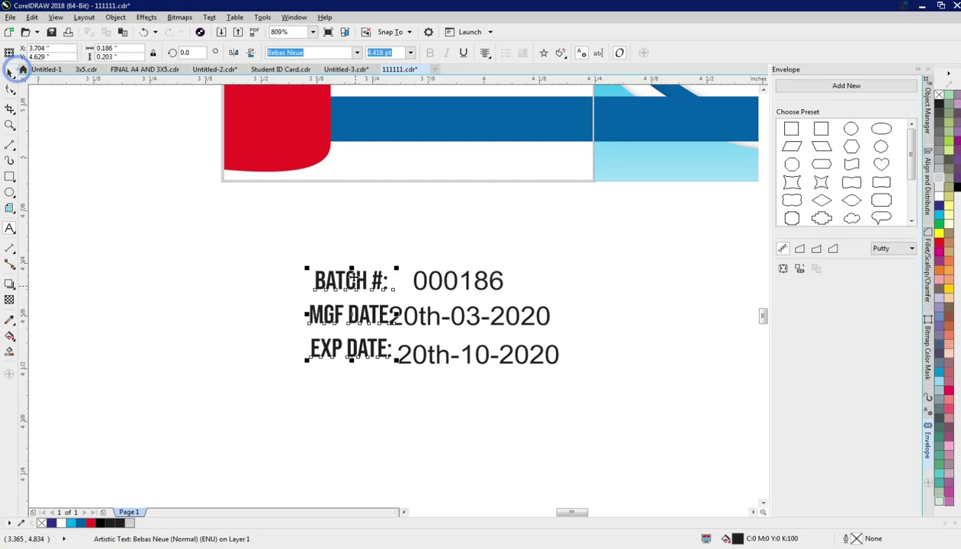
key(ctrl+z)
key(ctrl+l)
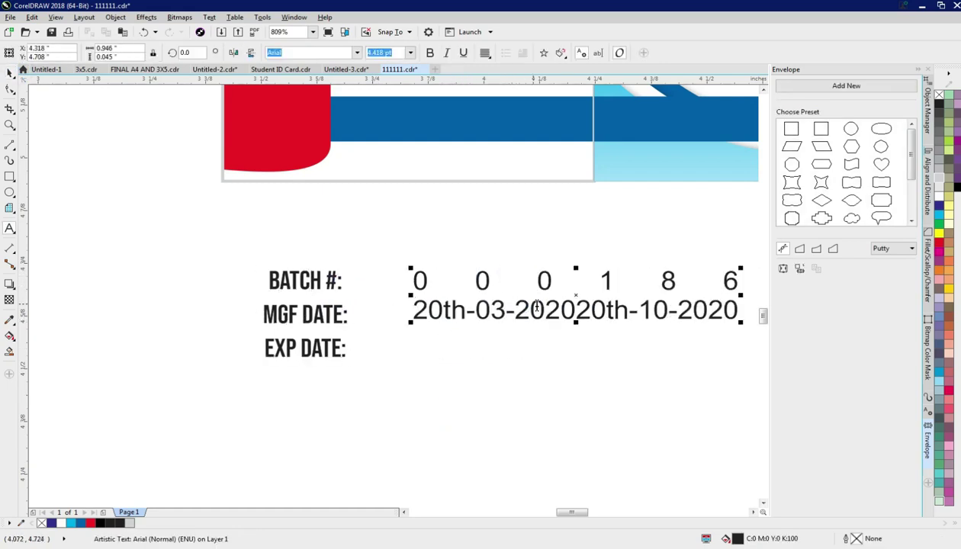
Step: Break the values into three left-aligned lines beside the labels and widen their line spacing to match
key(F8)
drag(425, 277, 377, 278)
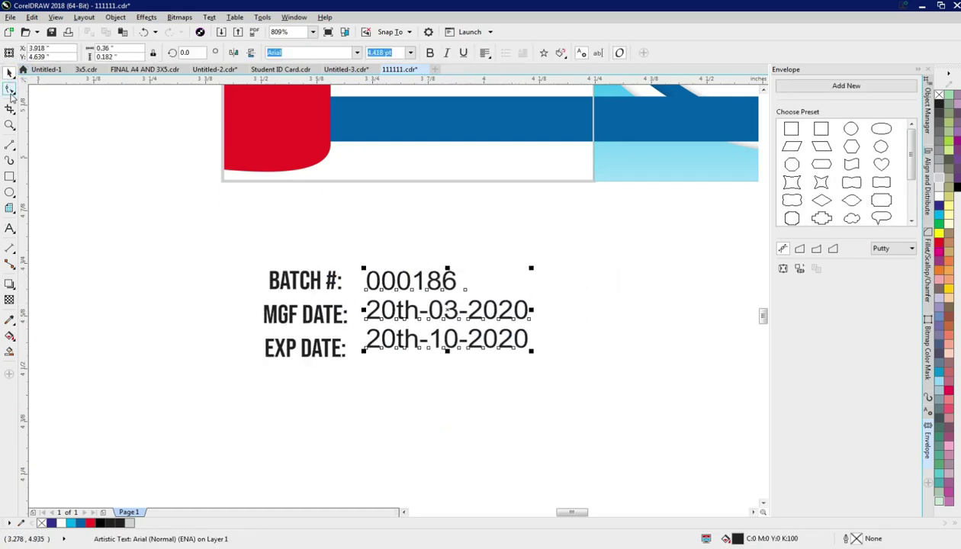
click(33, 91)
drag(364, 360, 362, 364)
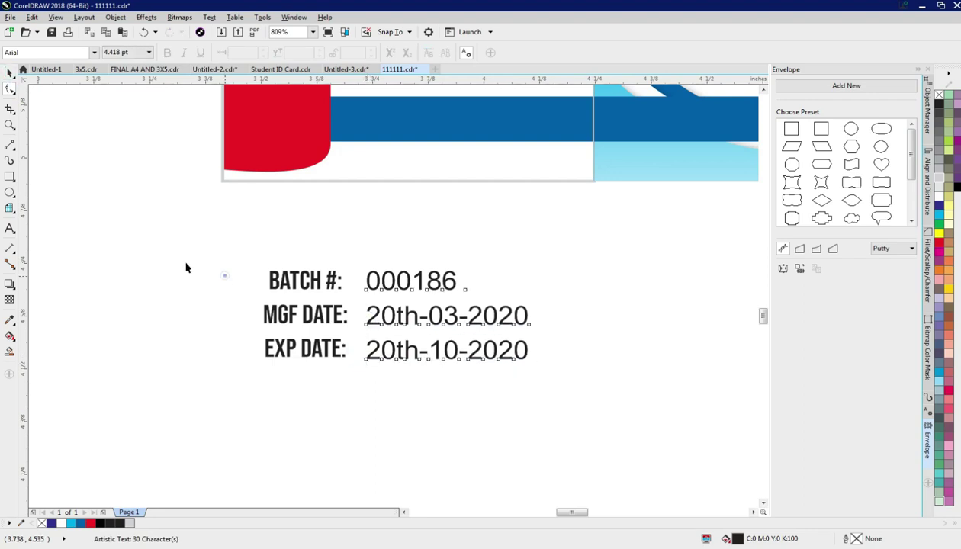
Step: Scale the batch and date block down to 2.695 pt and place it in the left panel above the blue strip
key(space)
scroll(427, 427, down, 3)
drag(428, 428, 462, 305)
scroll(505, 414, down, 2)
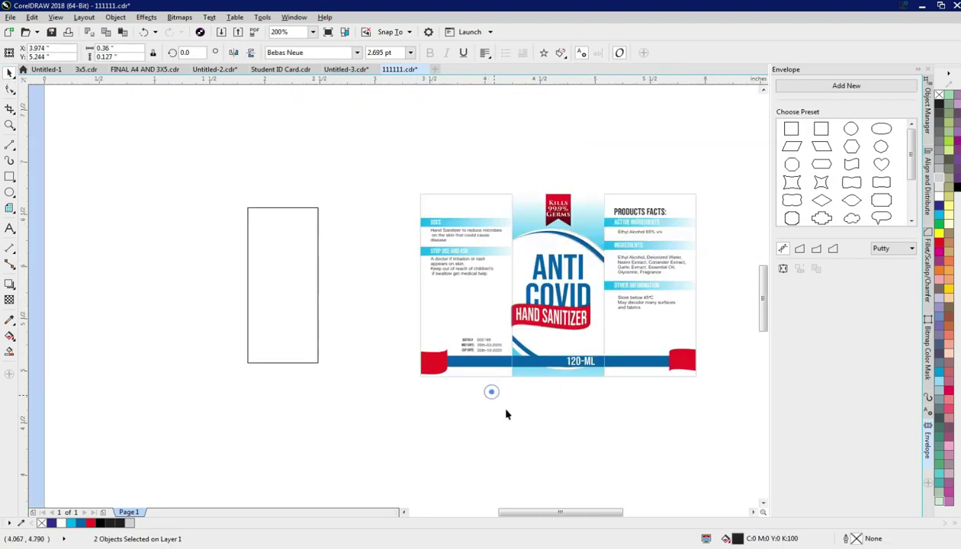
Step: Place the barcode image in the left panel above the batch and date lines, about 0.637 inches wide
scroll(506, 414, down, 1)
click(171, 424)
drag(172, 424, 485, 358)
scroll(485, 358, up, 4)
drag(407, 547, 403, 467)
scroll(441, 443, down, 1)
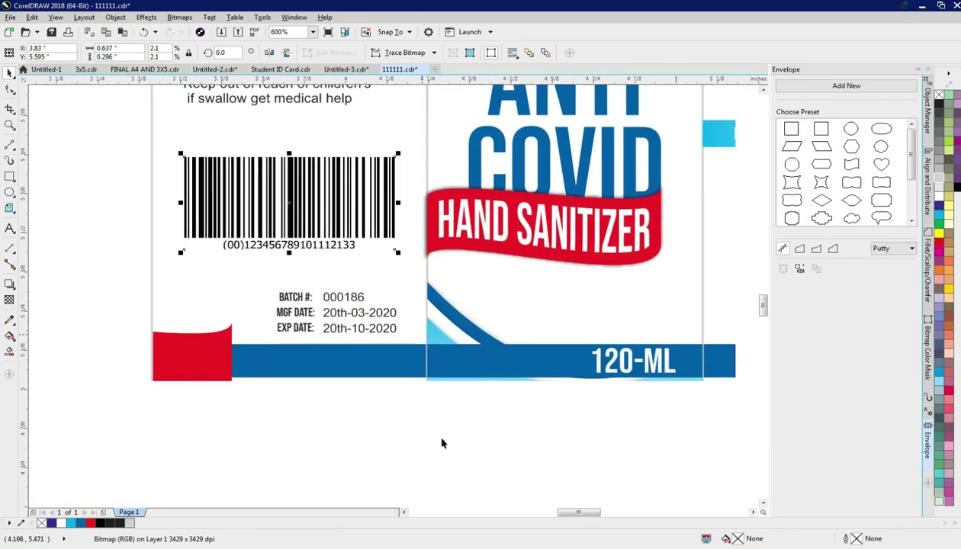
Step: Color the batch and date labels red and their values gray
scroll(271, 332, up, 2)
click(358, 313)
click(941, 147)
click(940, 243)
Step: Clip the water splash image into the lower part of the Products Facts panel at 13.1% scale
scroll(290, 433, down, 4)
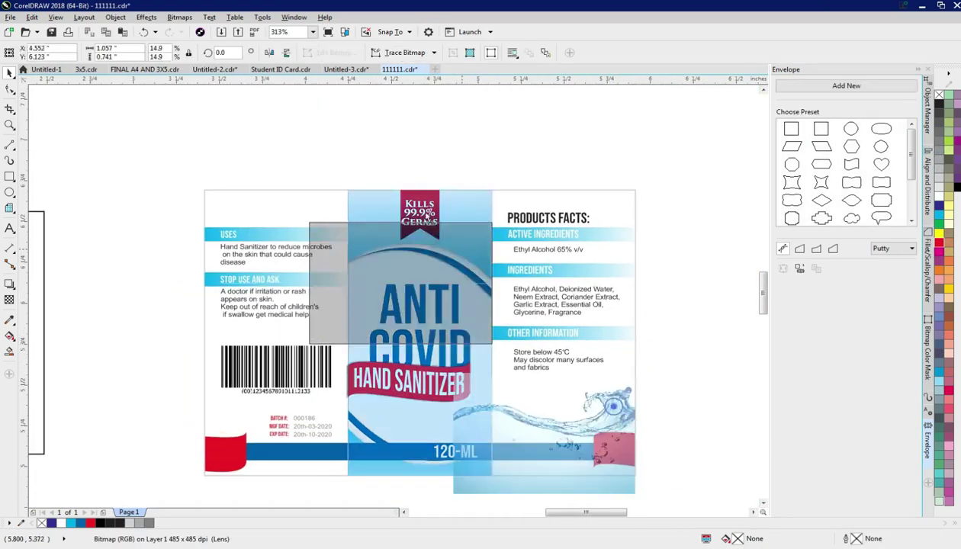
drag(624, 405, 617, 416)
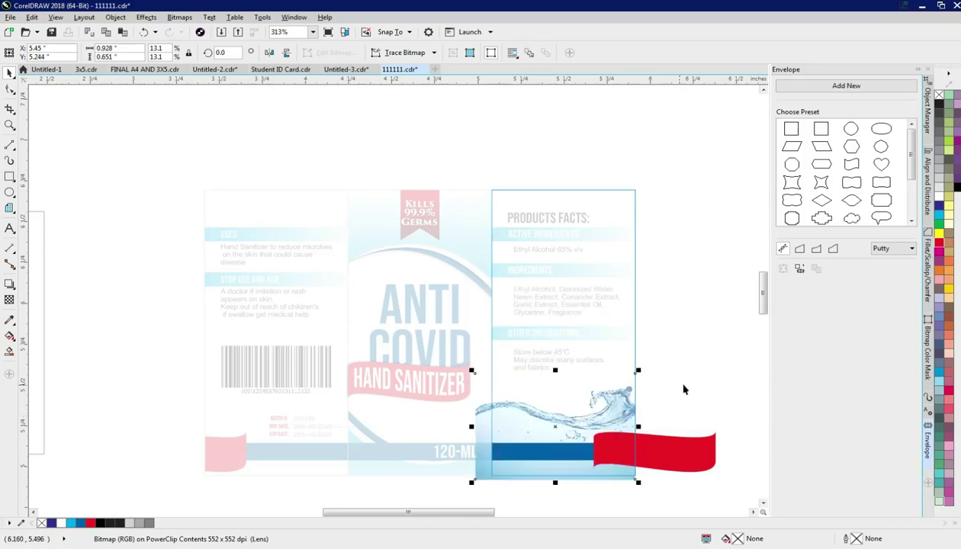
ctrl+click(687, 397)
Step: Remove the outlines from the label's panels and display the whole page
key(ctrl+a)
key(Escape)
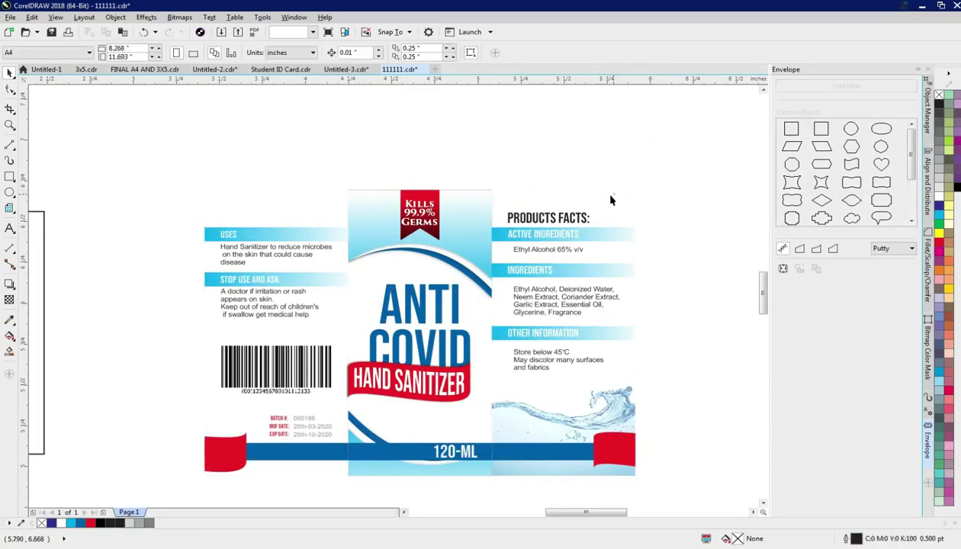
key(shift+F4)
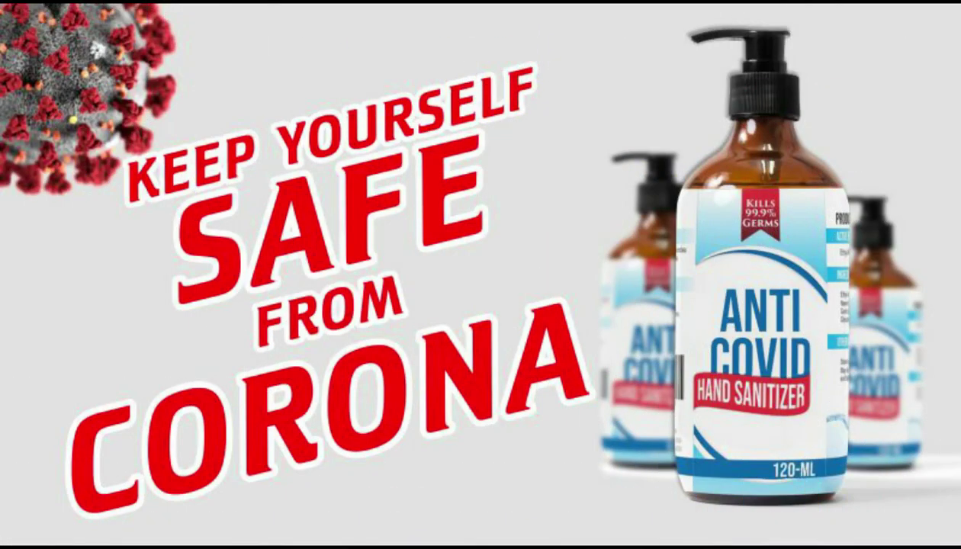